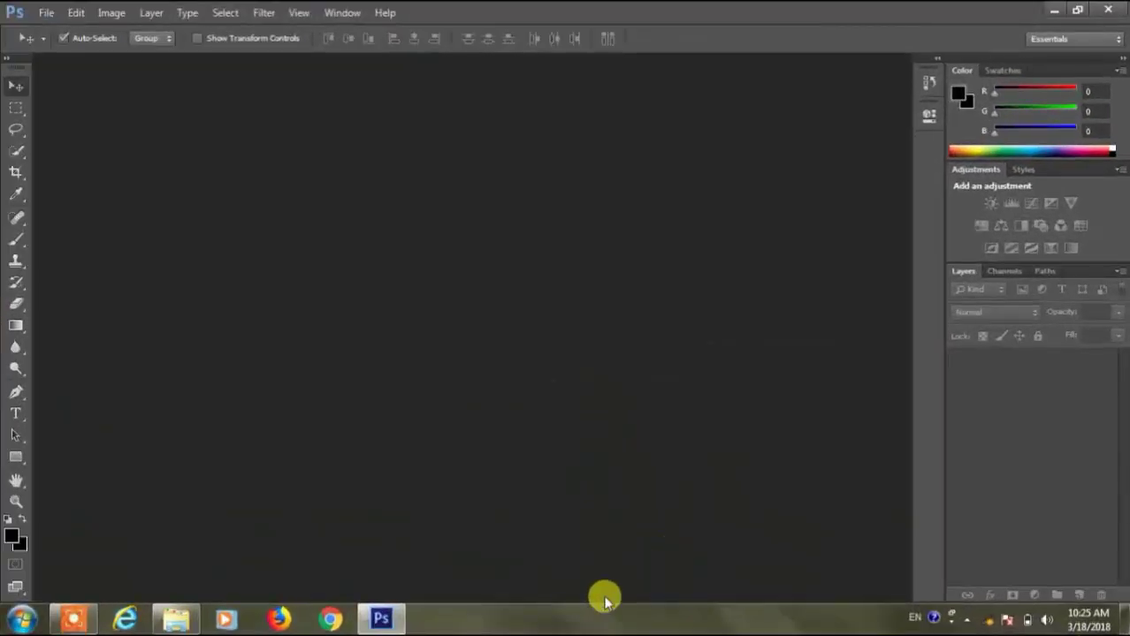
Step: Create a new 600 × 600 pixel document with a white background
left_click(45, 12)
left_click(88, 32)
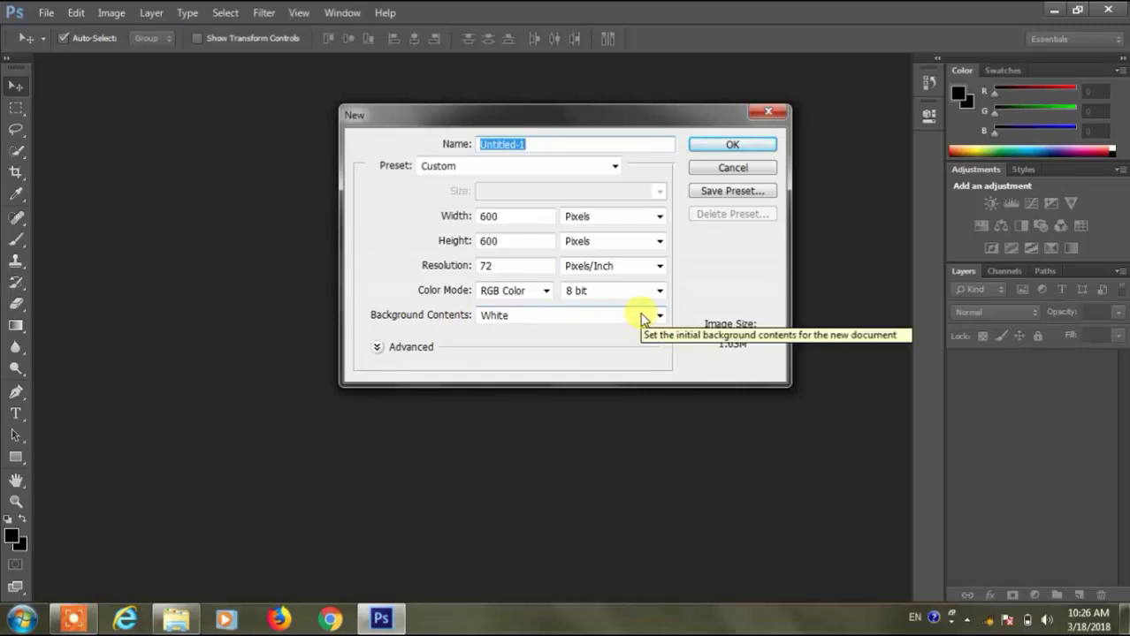
key("Return")
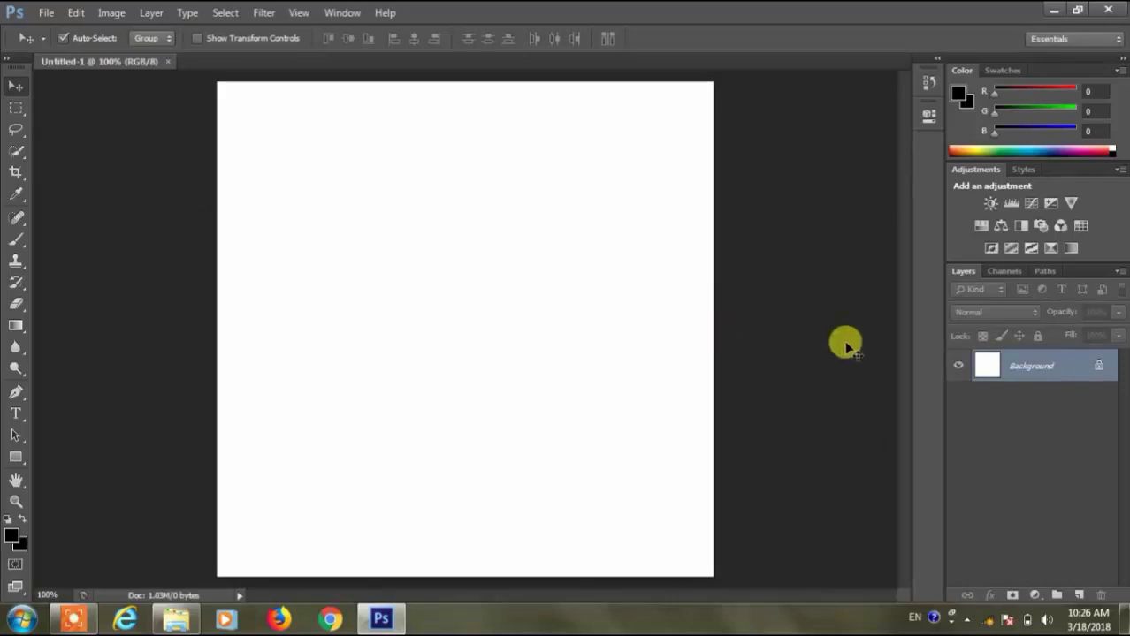
Step: Convert the locked Background into an editable layer named Layer 0
double_click(1099, 370)
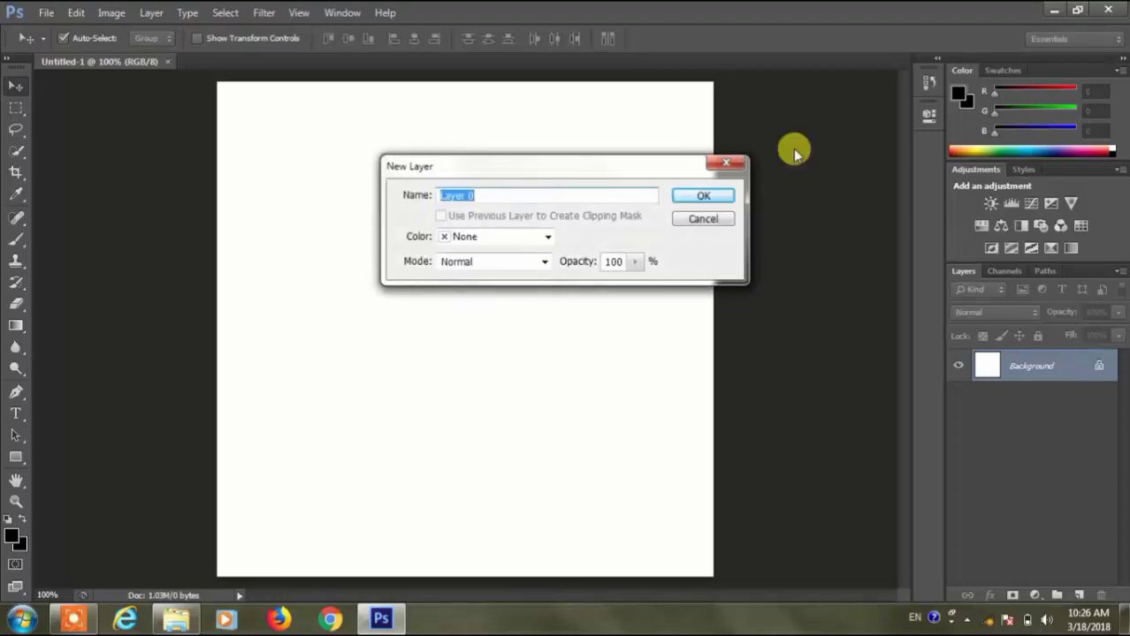
left_click(698, 196)
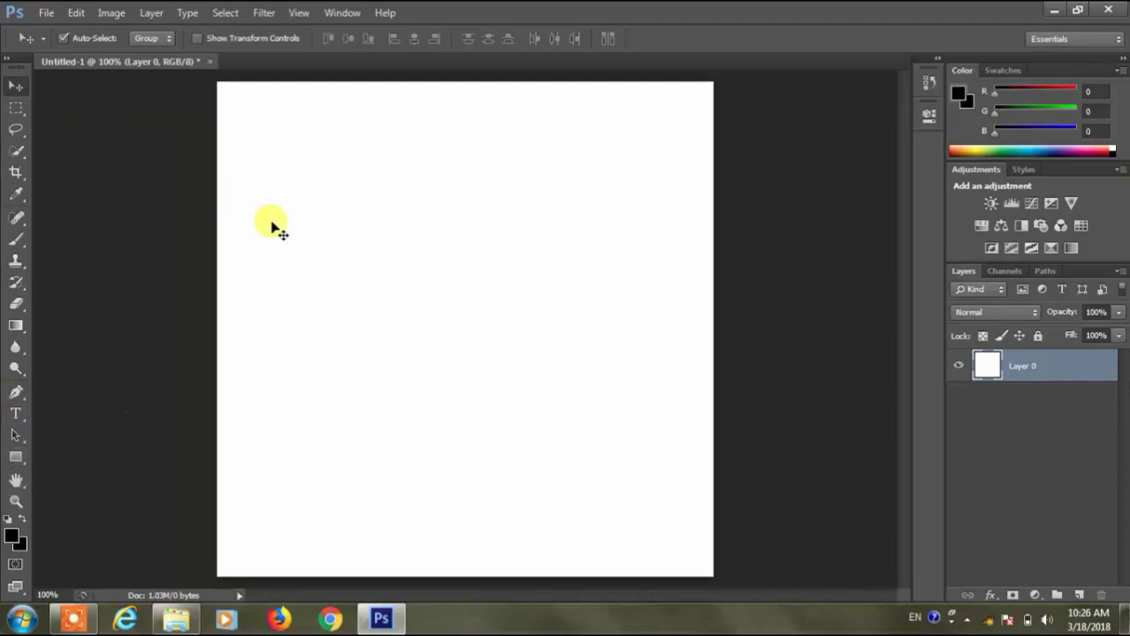
Step: Fill Layer 0 with Black at Normal mode and 100% opacity
left_click(77, 14)
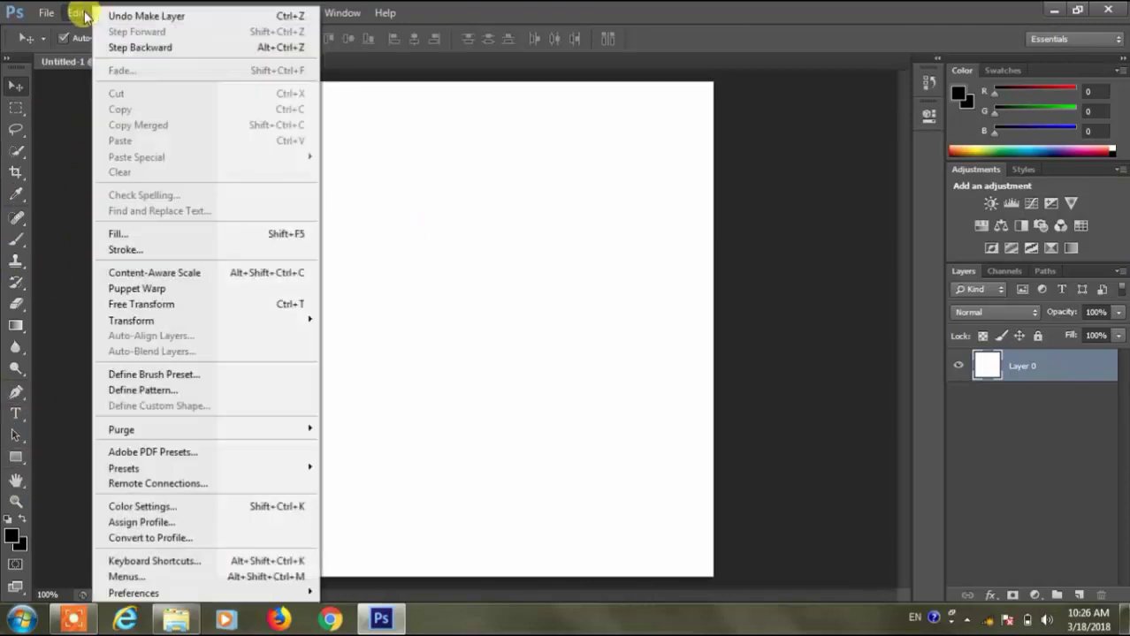
left_click(157, 240)
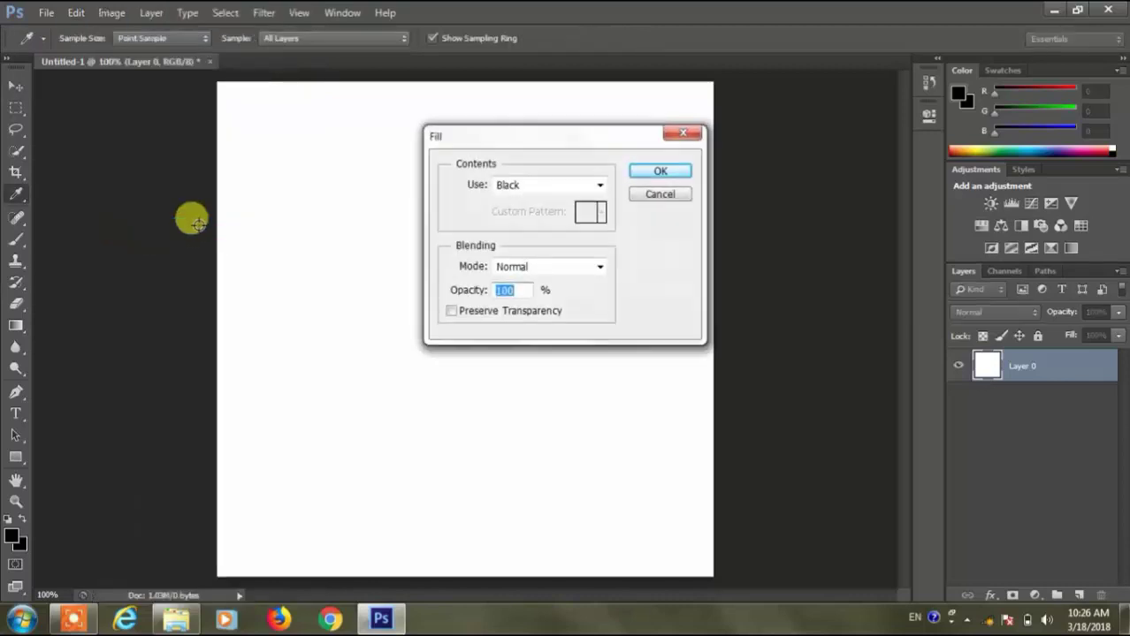
left_click(598, 188)
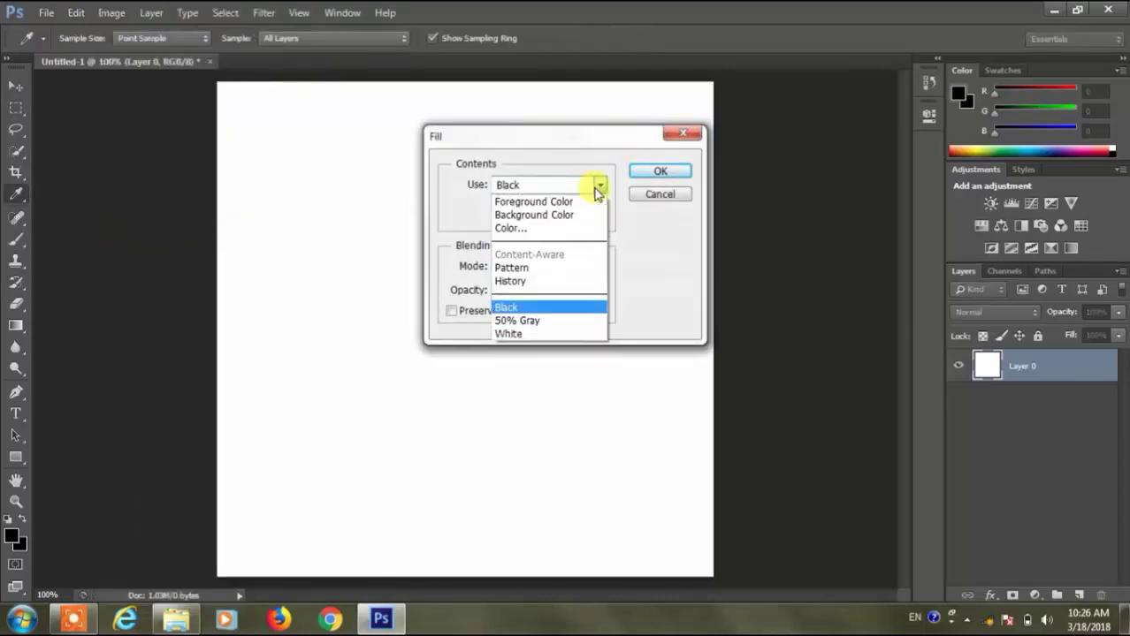
left_click(592, 308)
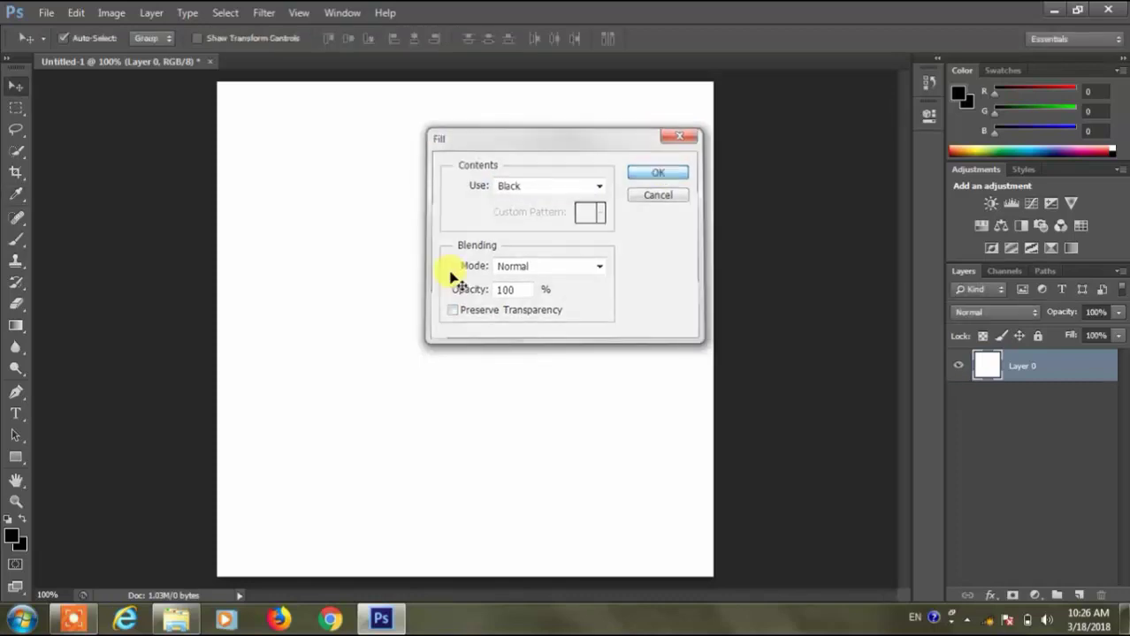
key("Return")
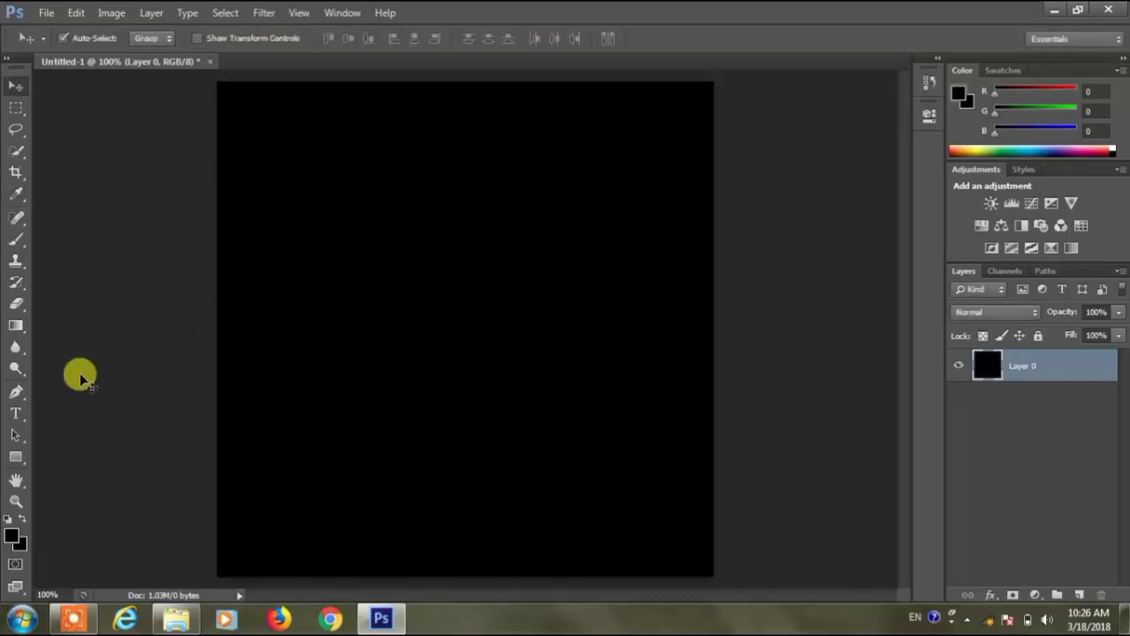
Step: Type 'SEKAR TECH' in white 72 pt Times New Roman on the canvas
left_click(24, 413)
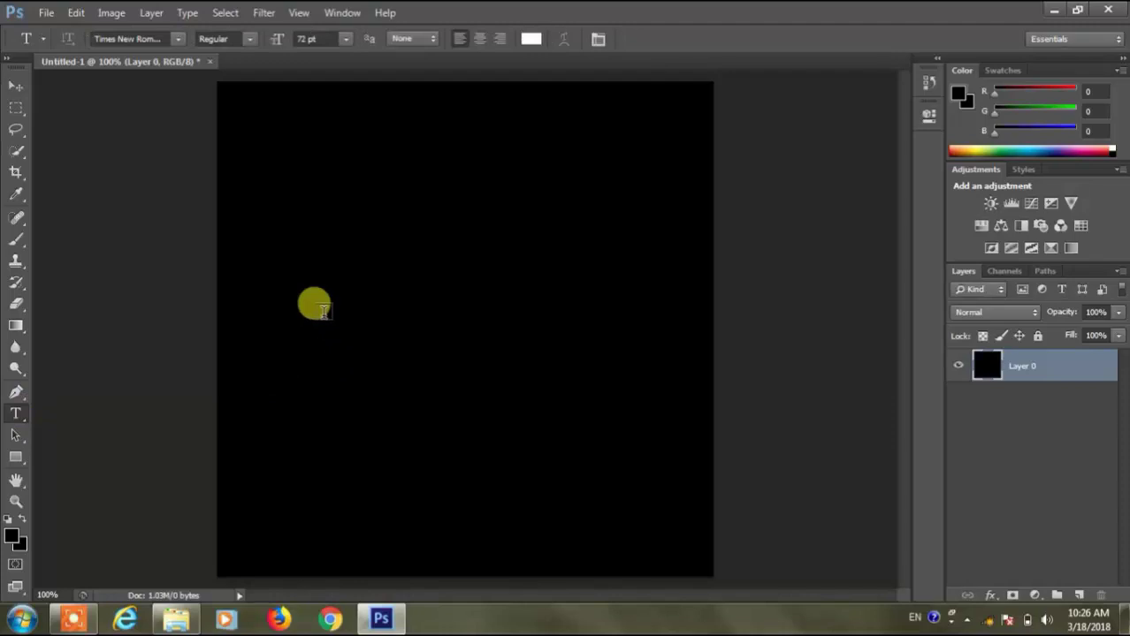
left_click(318, 308)
type("SKAR T")
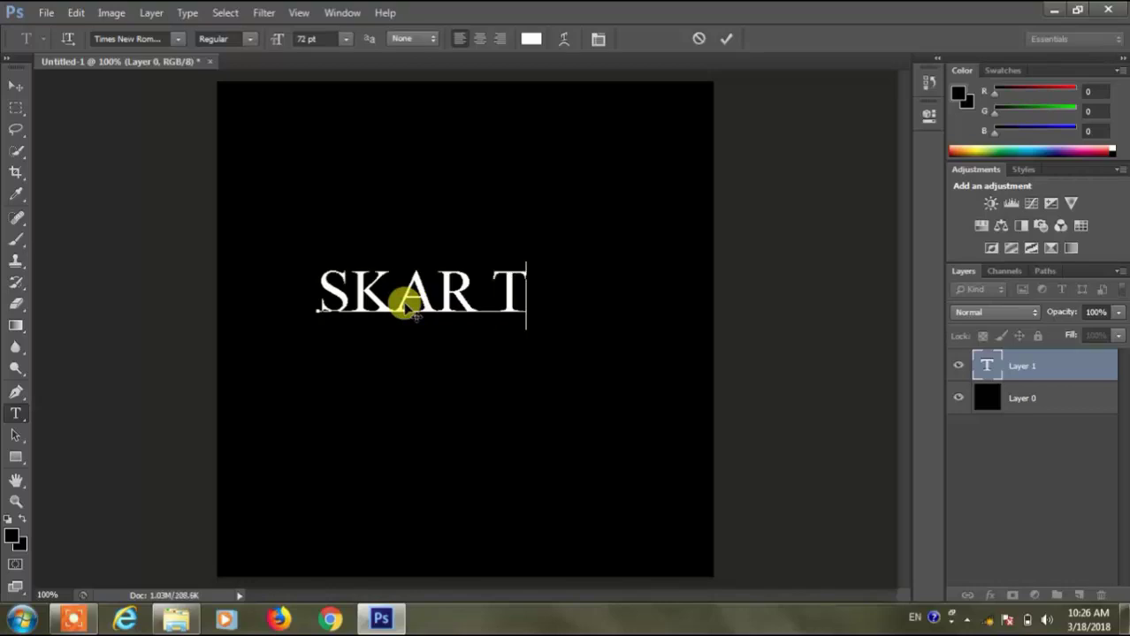
type("ECH")
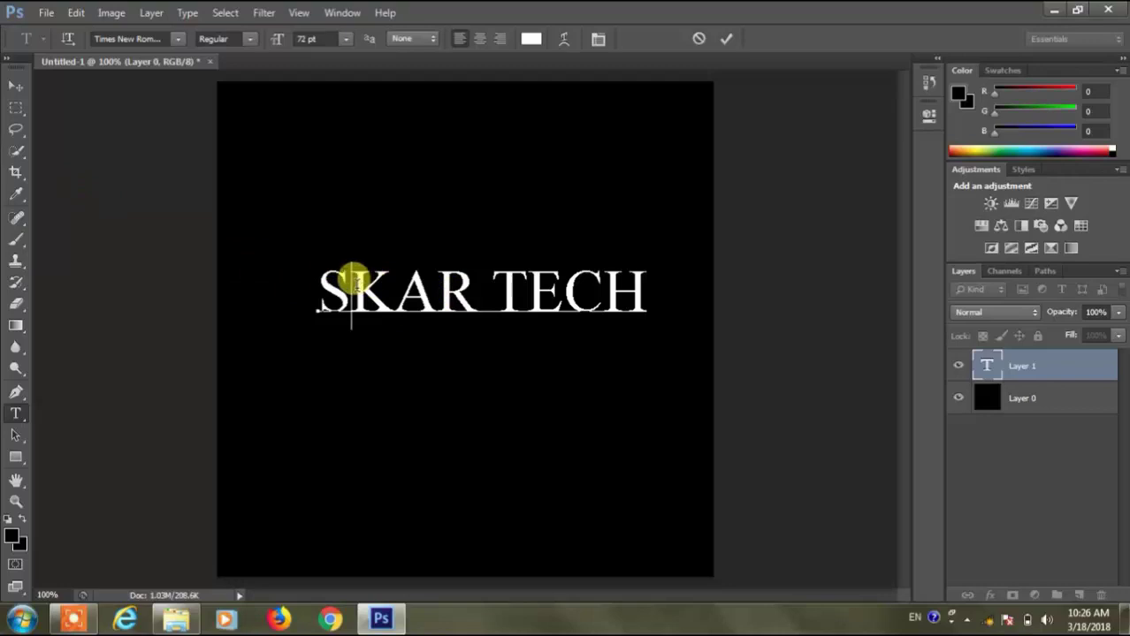
type("E")
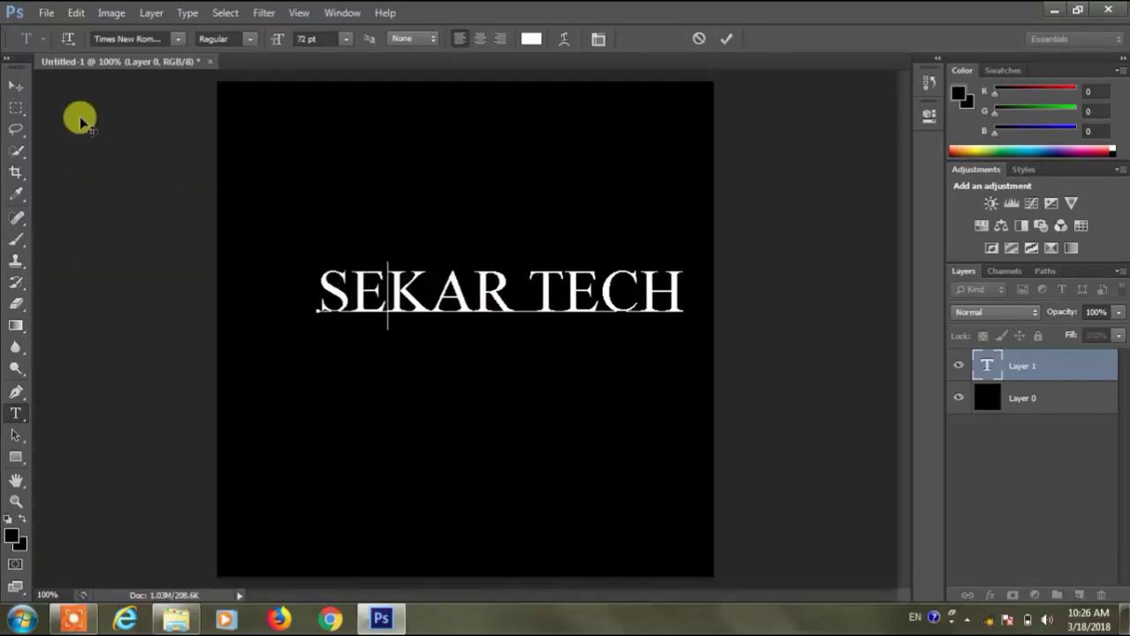
Step: Commit the text and move it to the centre of the canvas
left_click(18, 87)
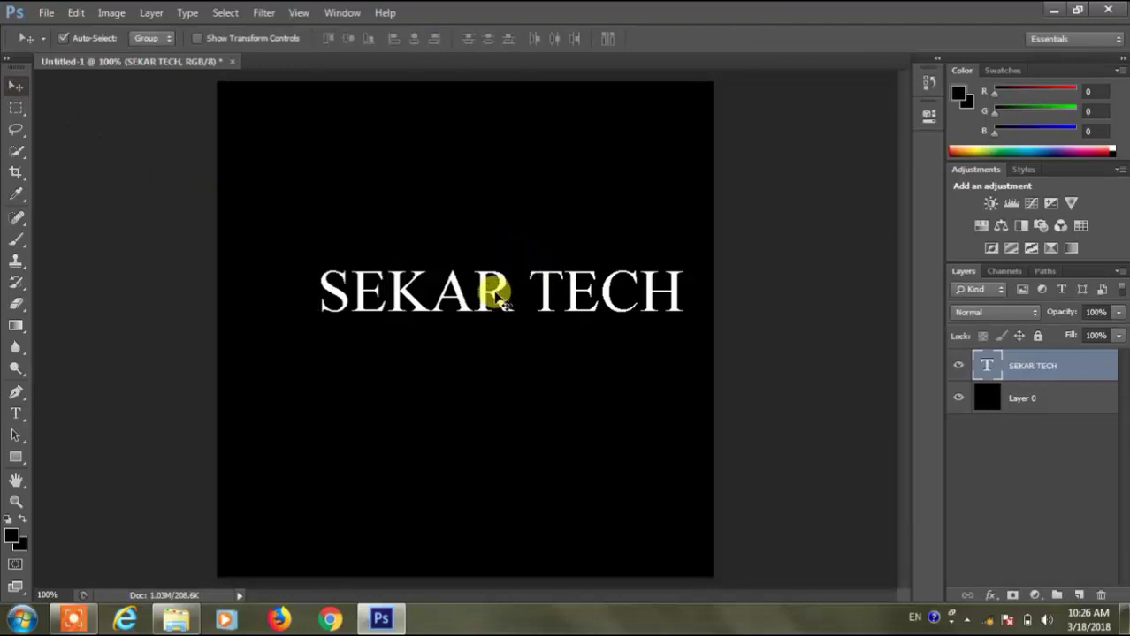
left_click_drag(495, 294, 461, 315)
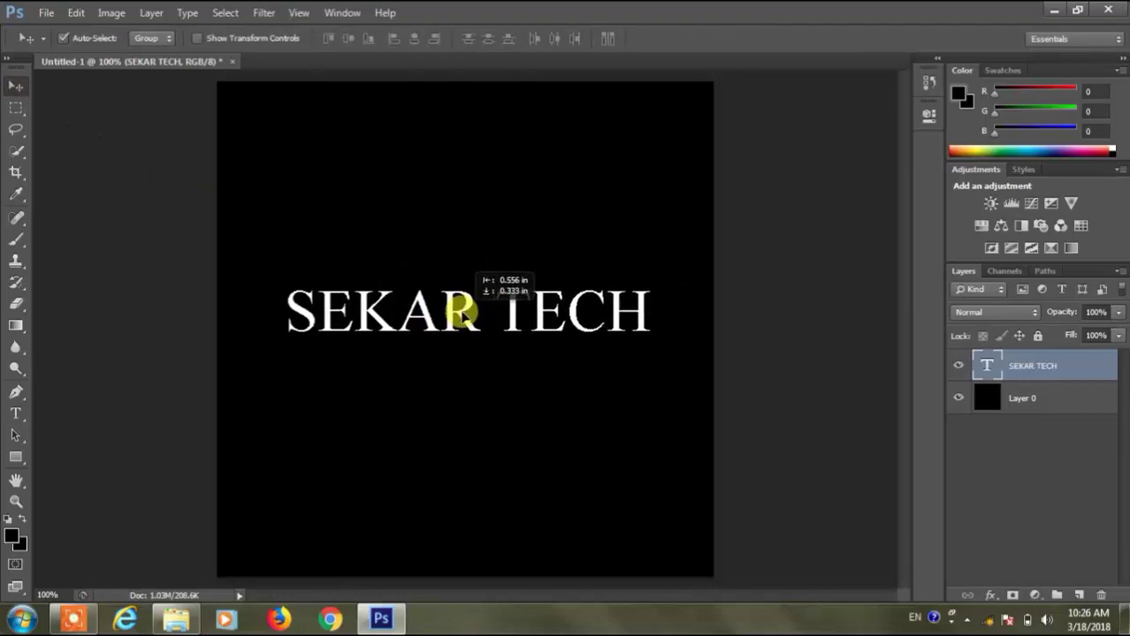
left_click_drag(462, 315, 454, 310)
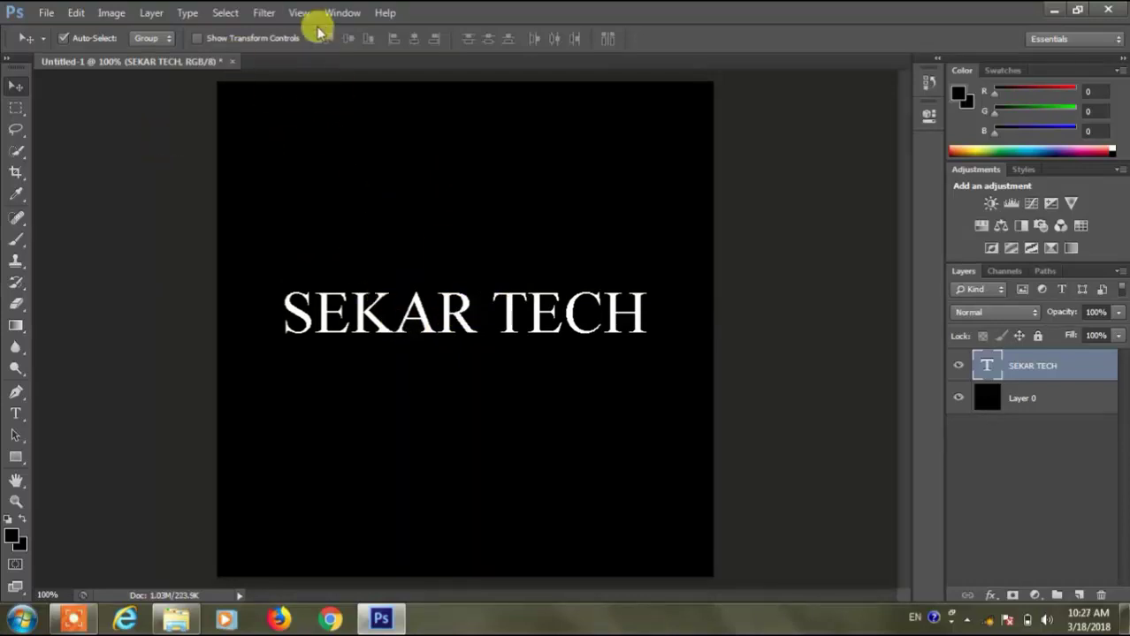
Step: Rasterize the SEKAR TECH type and apply the Wind filter from the right
left_click(265, 13)
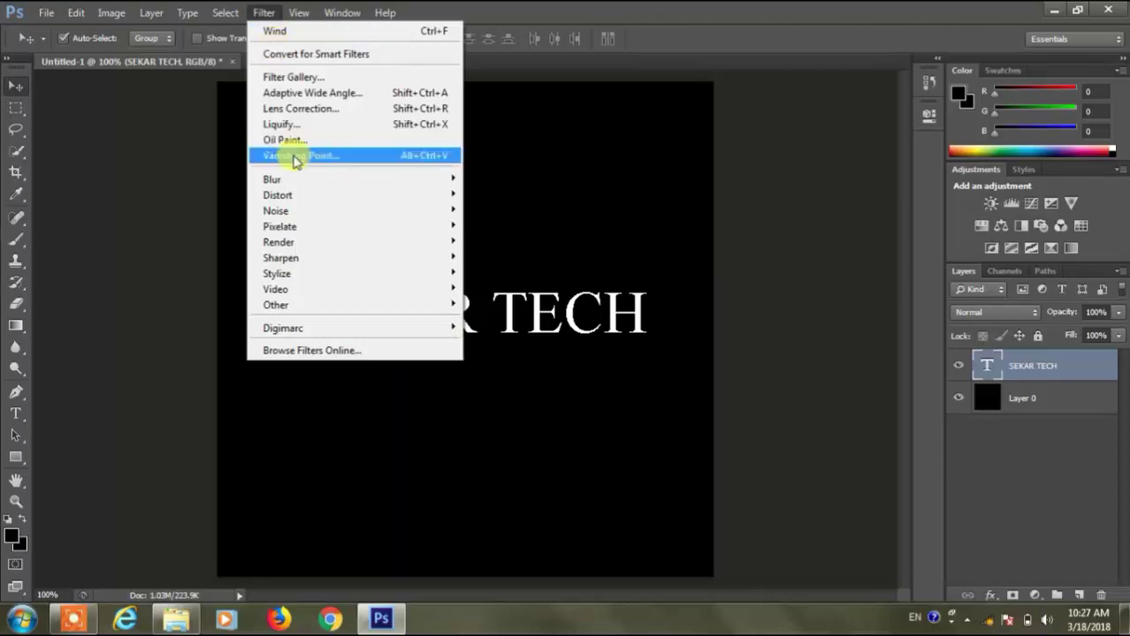
mouse_move(391, 387)
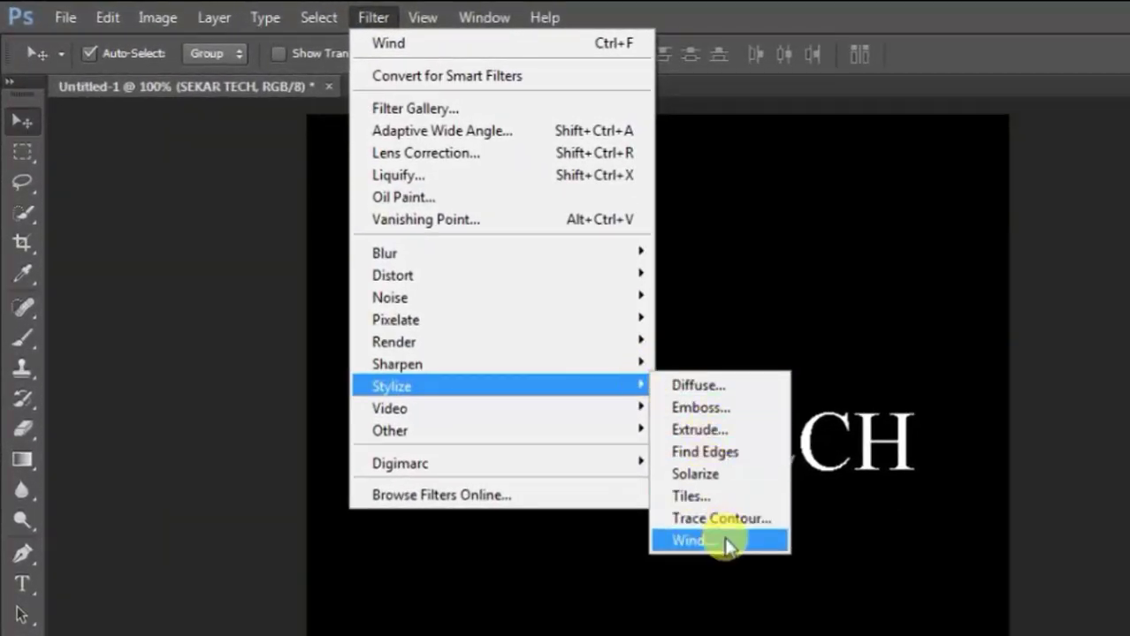
left_click(725, 540)
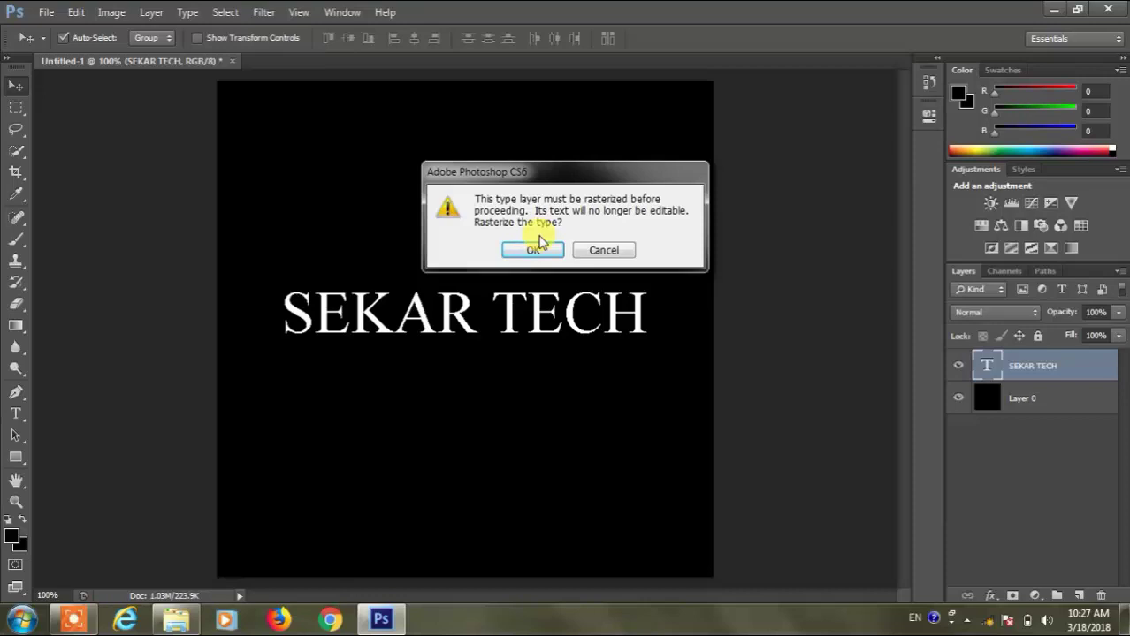
left_click(533, 251)
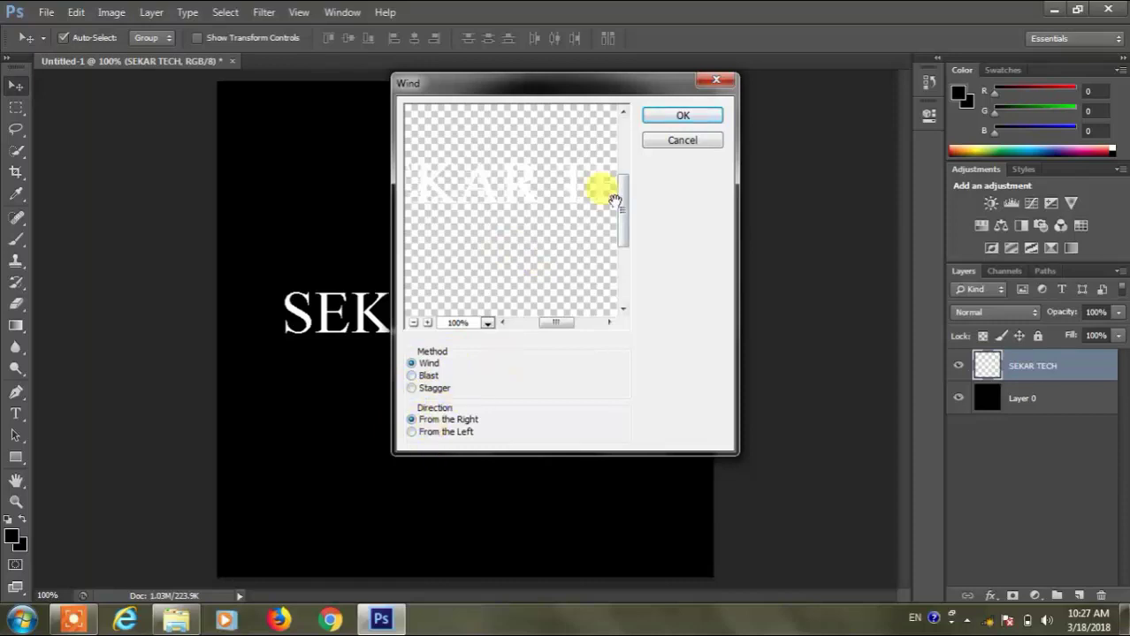
left_click(682, 117)
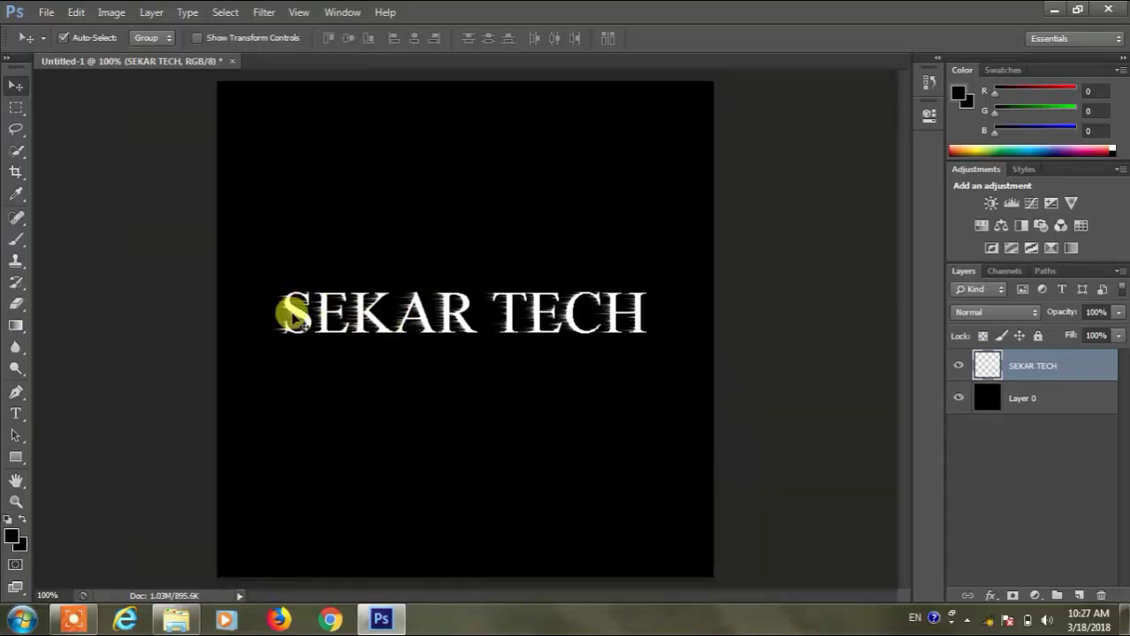
Step: Repeat the Wind filter once more to lengthen the streaks
left_click(263, 12)
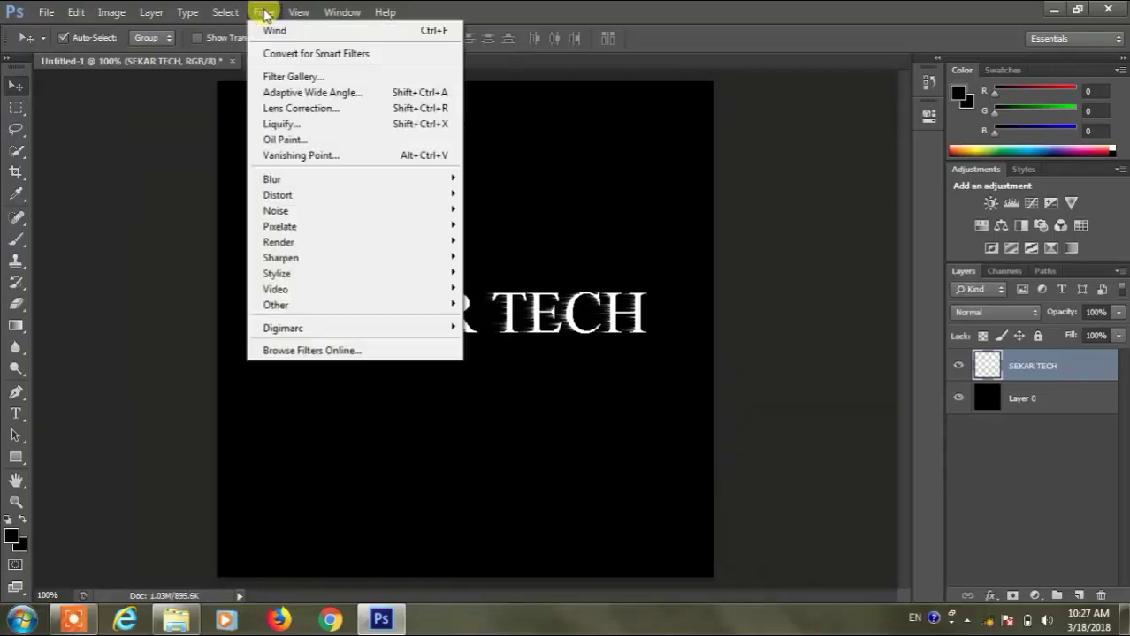
left_click(281, 30)
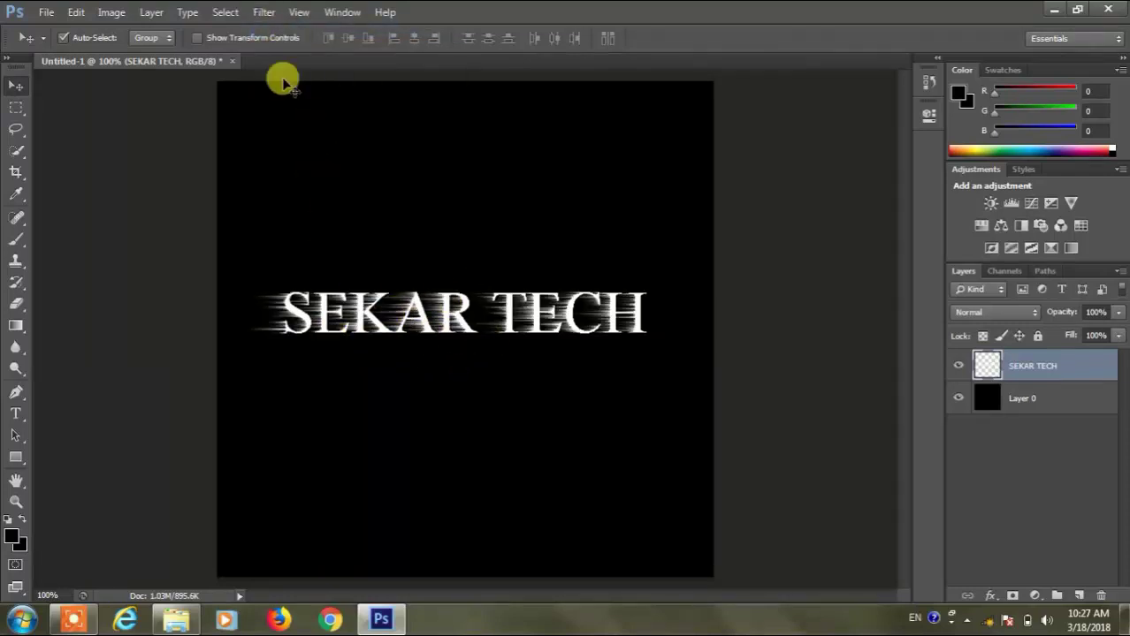
left_click(267, 14)
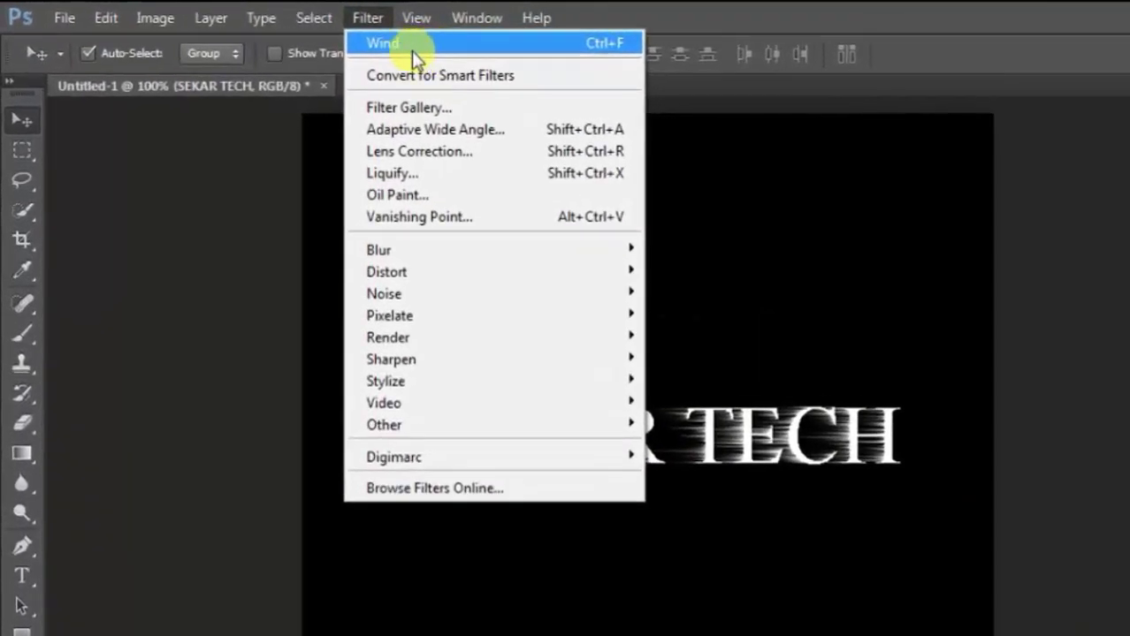
left_click(367, 17)
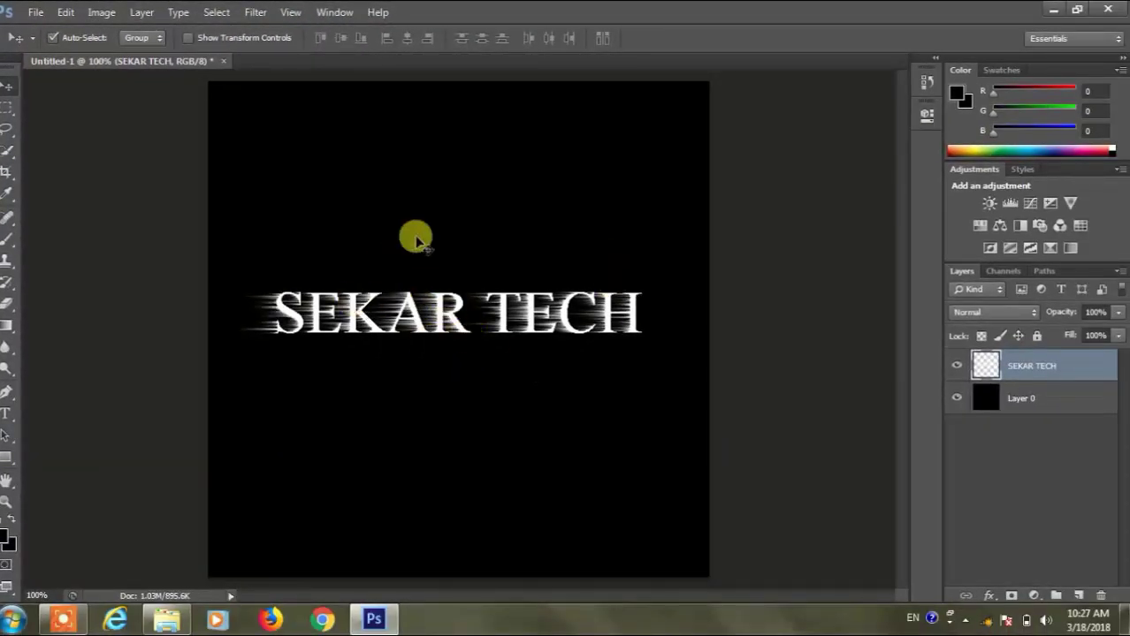
Step: Rotate the canvas 90° clockwise and reapply Wind twice with Ctrl+F
left_click(96, 12)
left_click(69, 12)
left_click(69, 12)
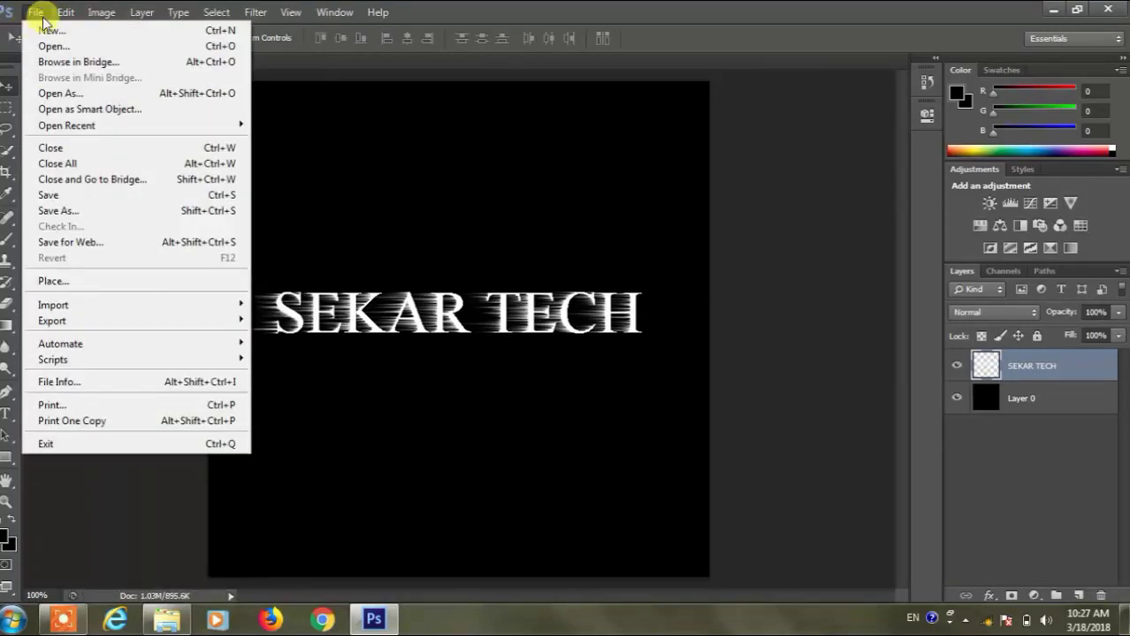
mouse_move(133, 163)
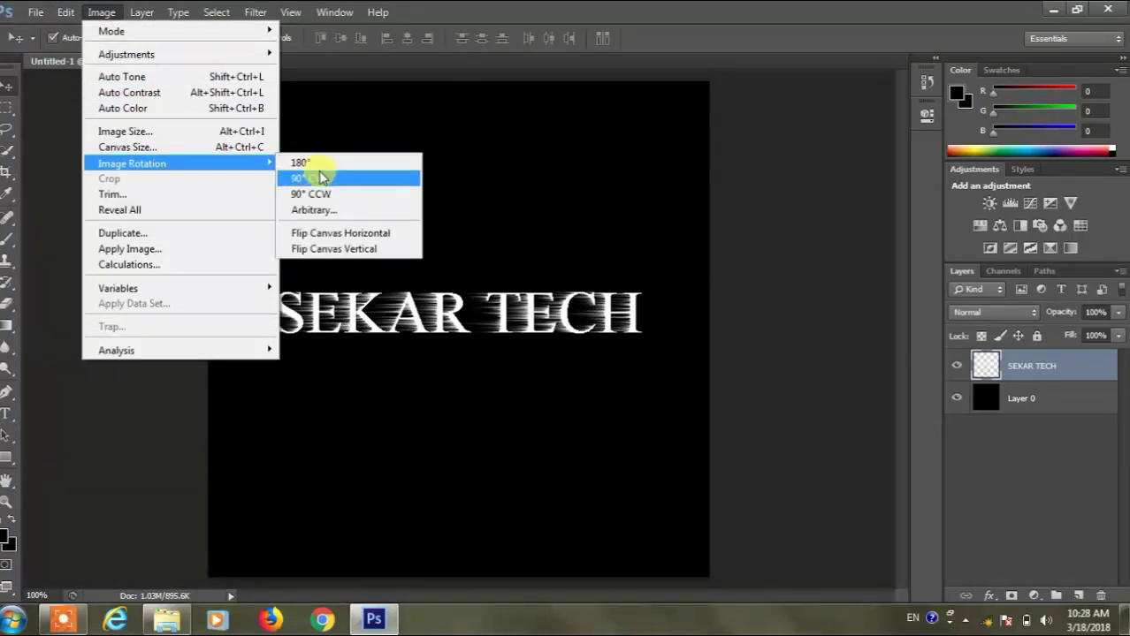
left_click(327, 179)
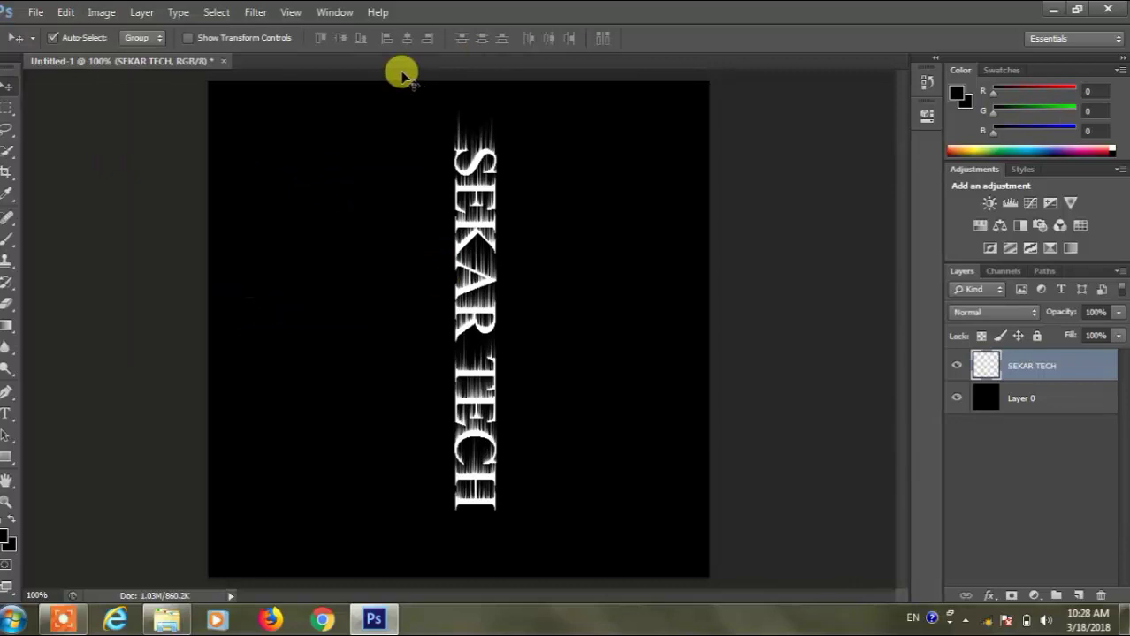
key("ctrl+f")
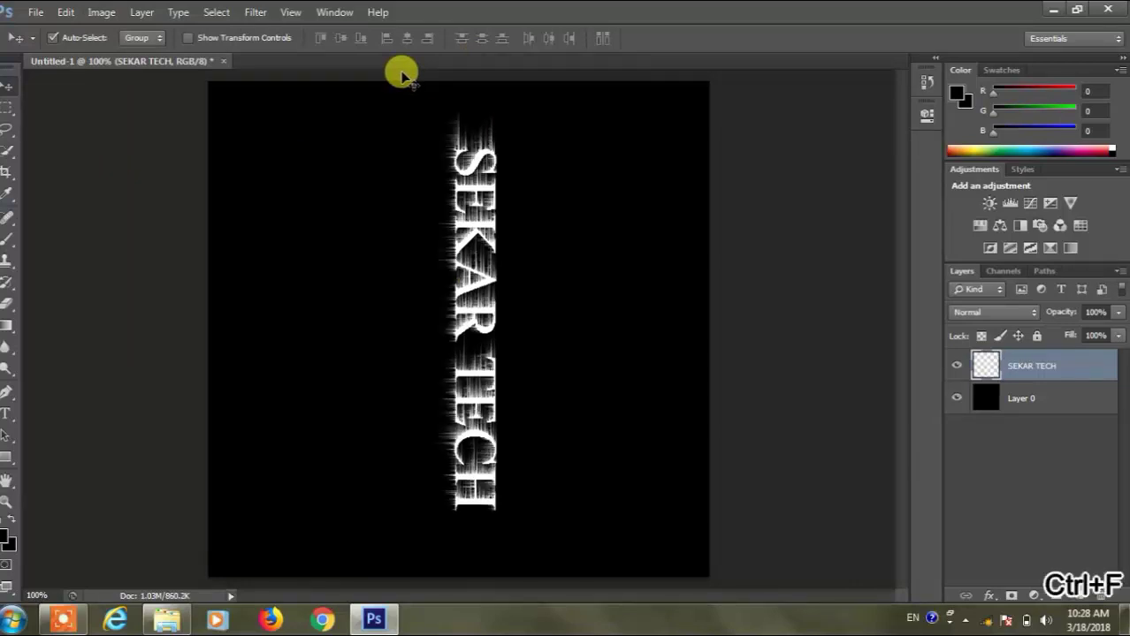
key("ctrl+f")
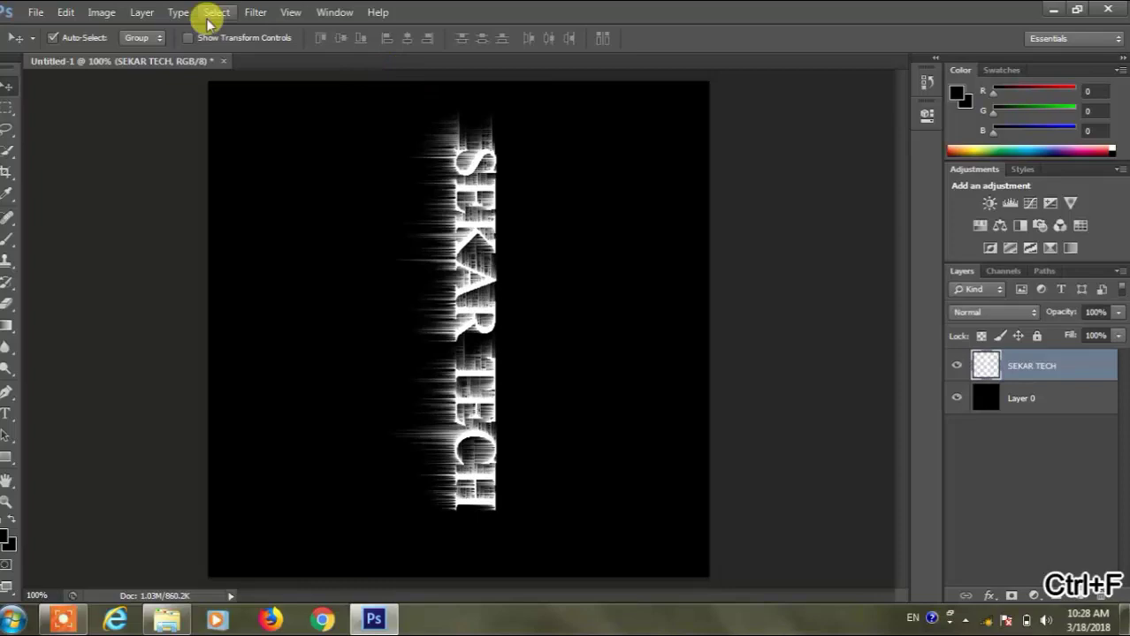
Step: Rotate the canvas another quarter turn and reapply Wind
left_click(95, 14)
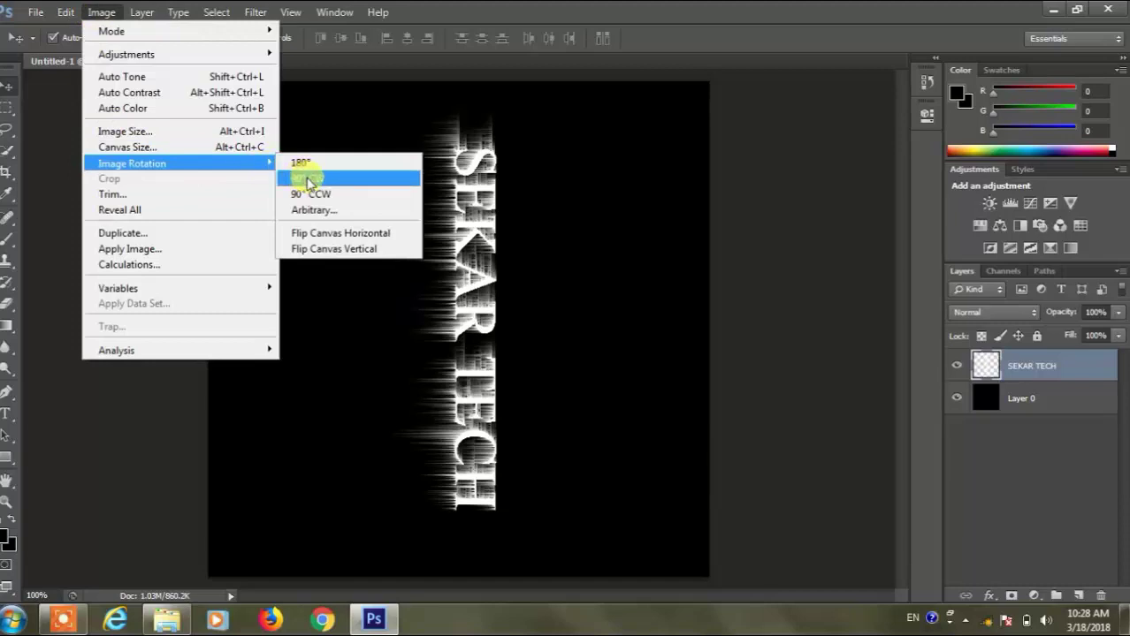
left_click(300, 175)
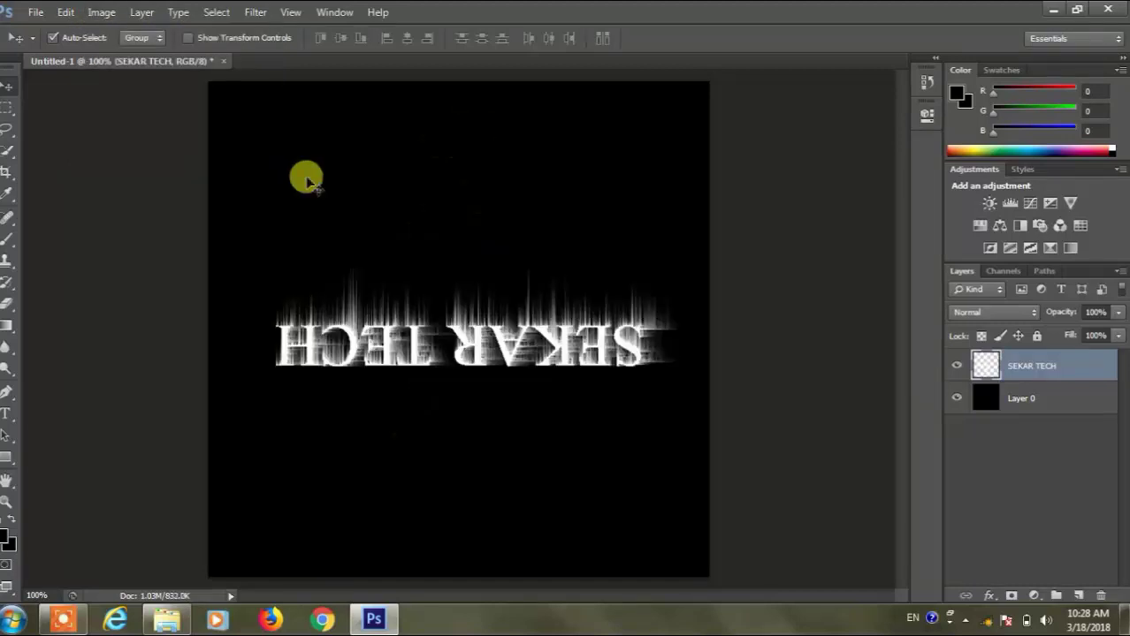
key("ctrl+f")
key("ctrl+f")
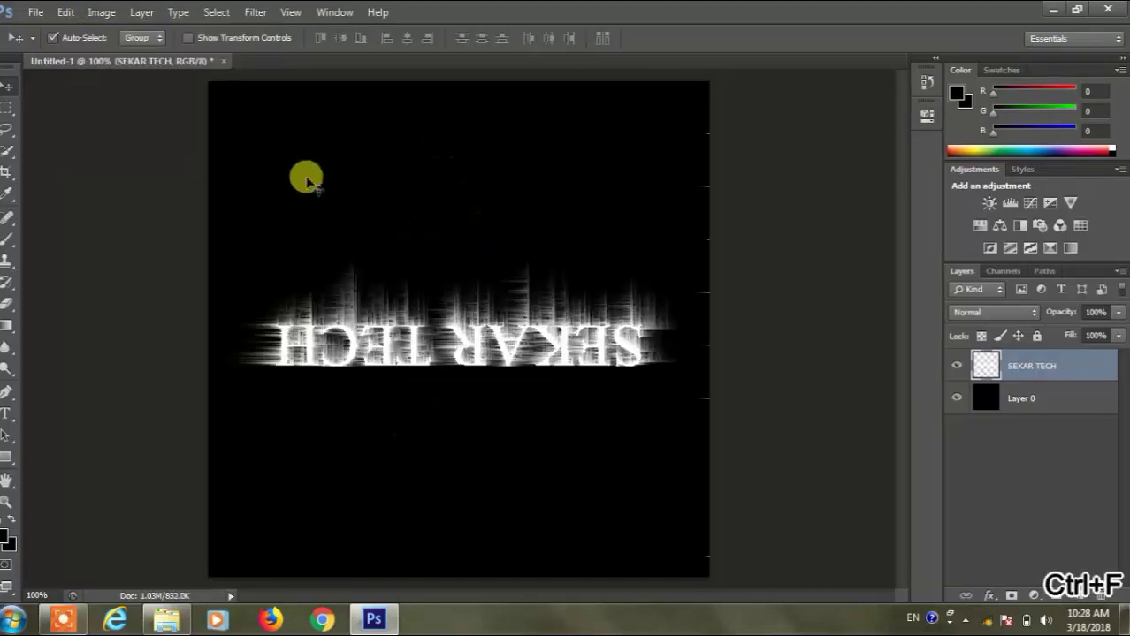
Step: Rotate 90° clockwise, reapply Wind, then rotate 90° clockwise so the text is horizontal
left_click(97, 13)
mouse_move(133, 164)
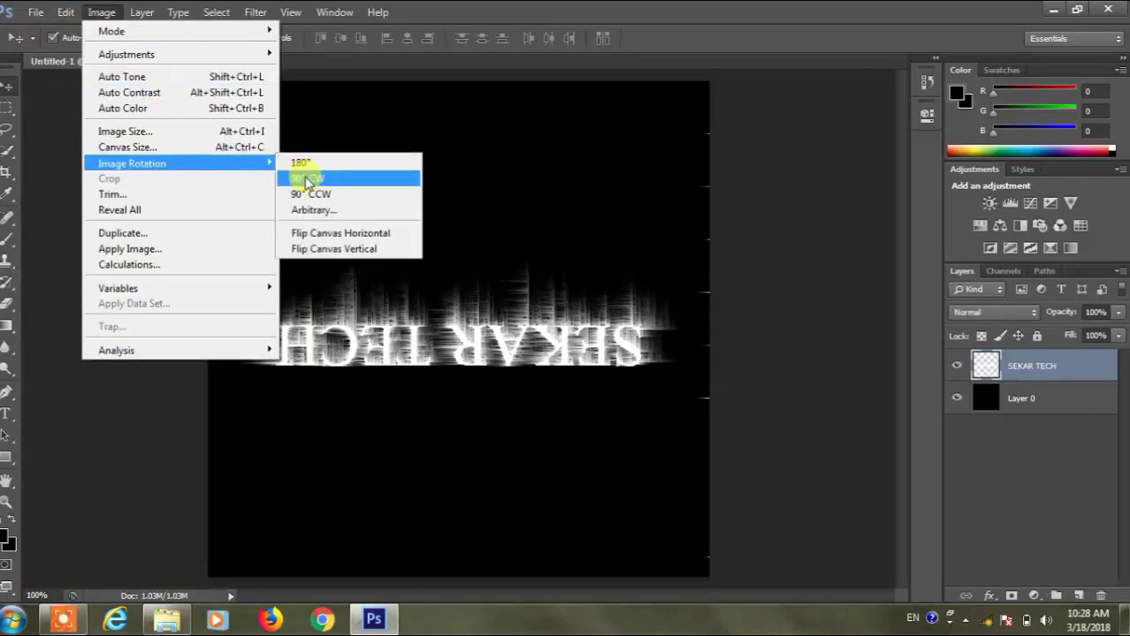
left_click(307, 180)
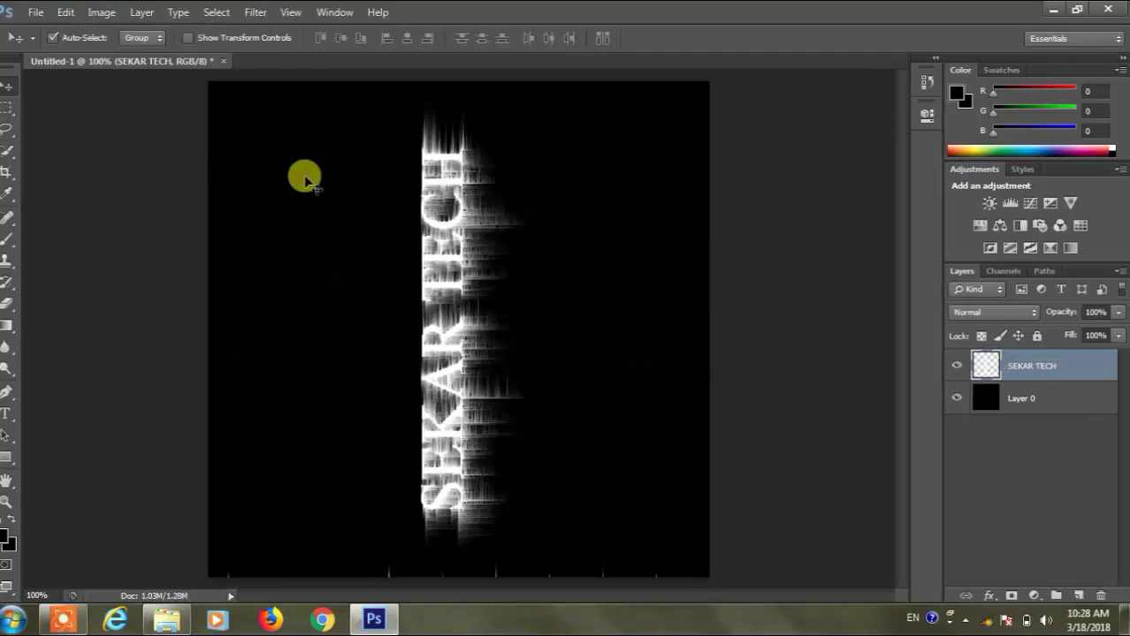
key("ctrl+f")
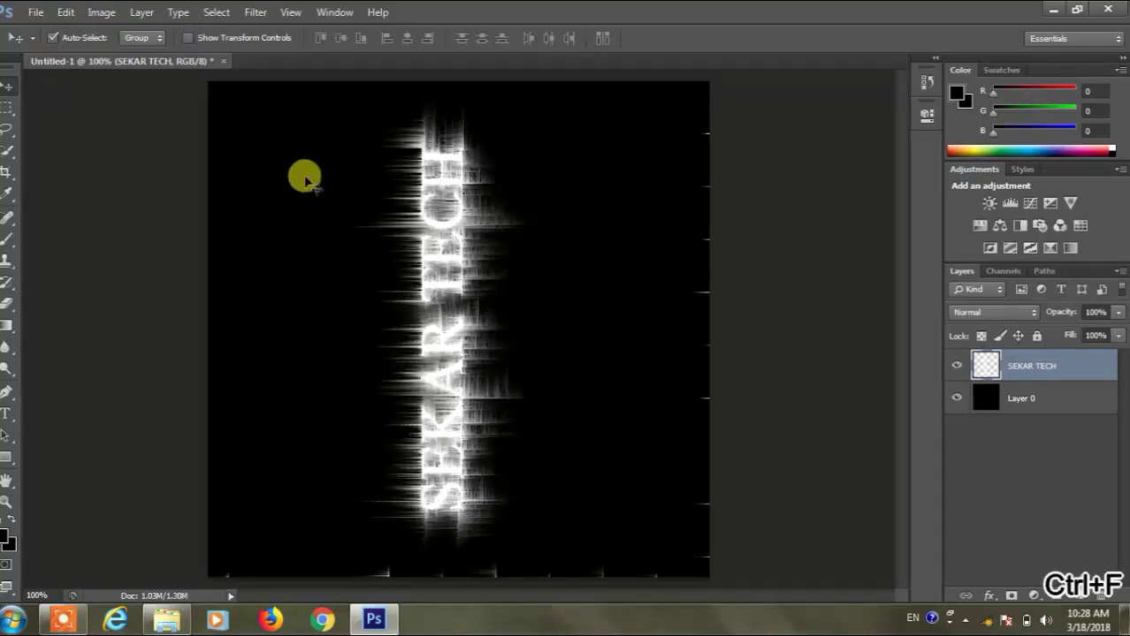
left_click(99, 12)
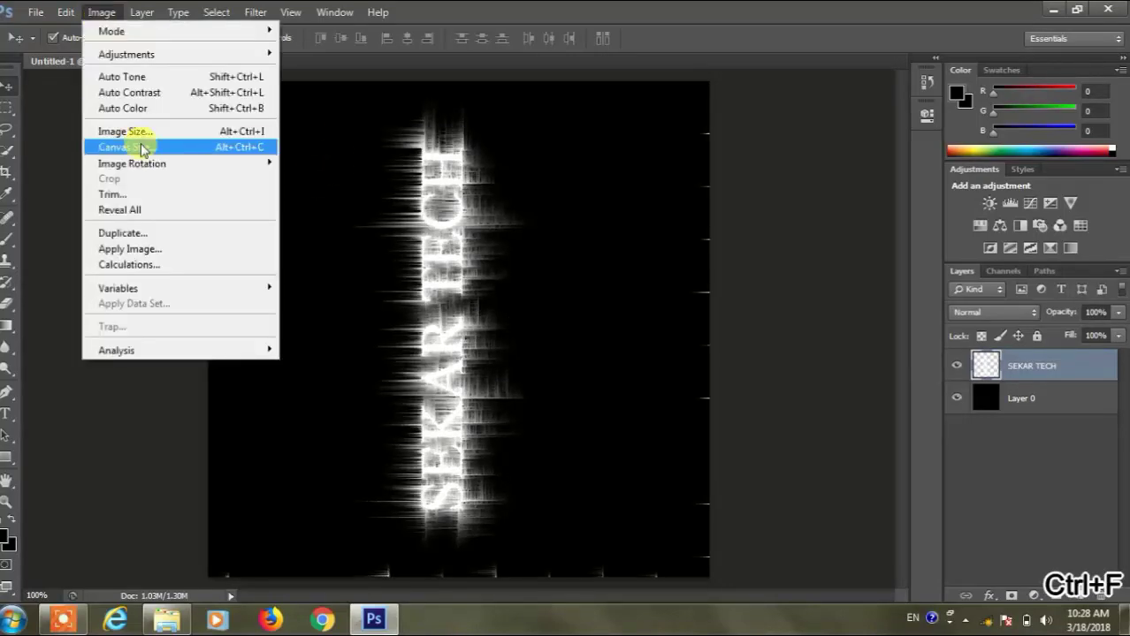
mouse_move(132, 164)
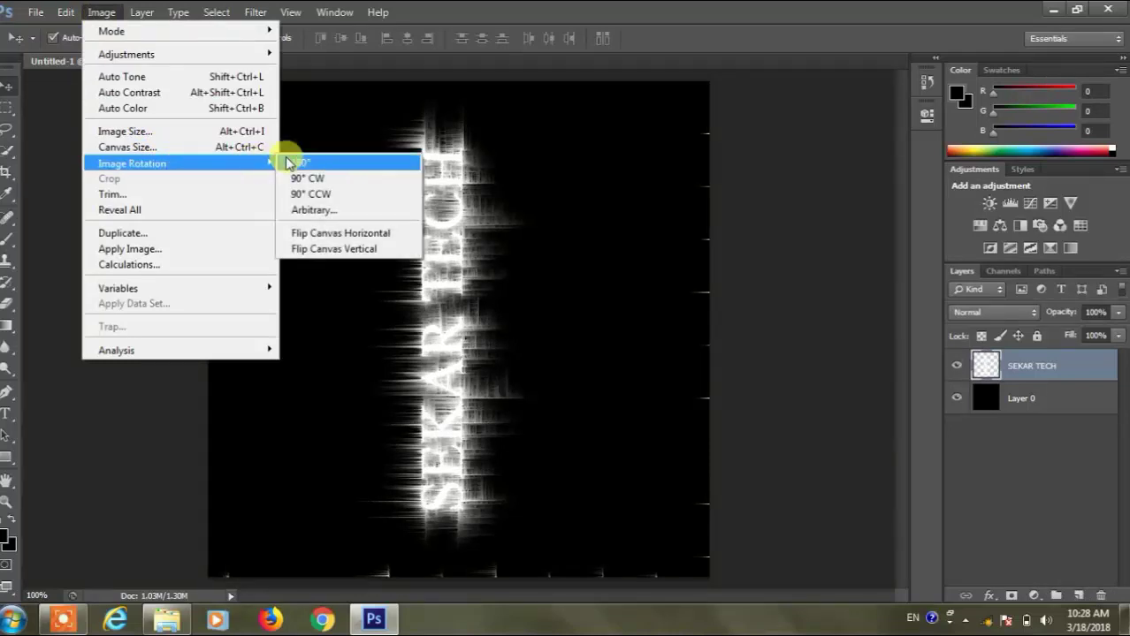
left_click(305, 178)
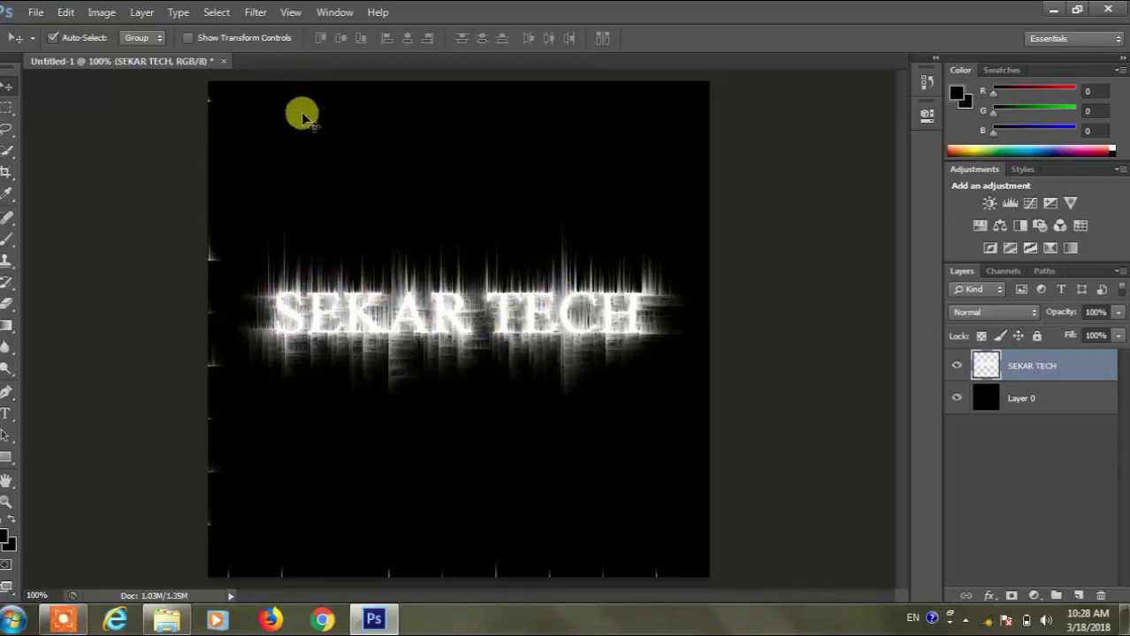
Step: Apply a Ripple distortion at 100% amount, Medium size to the streaks
left_click(255, 13)
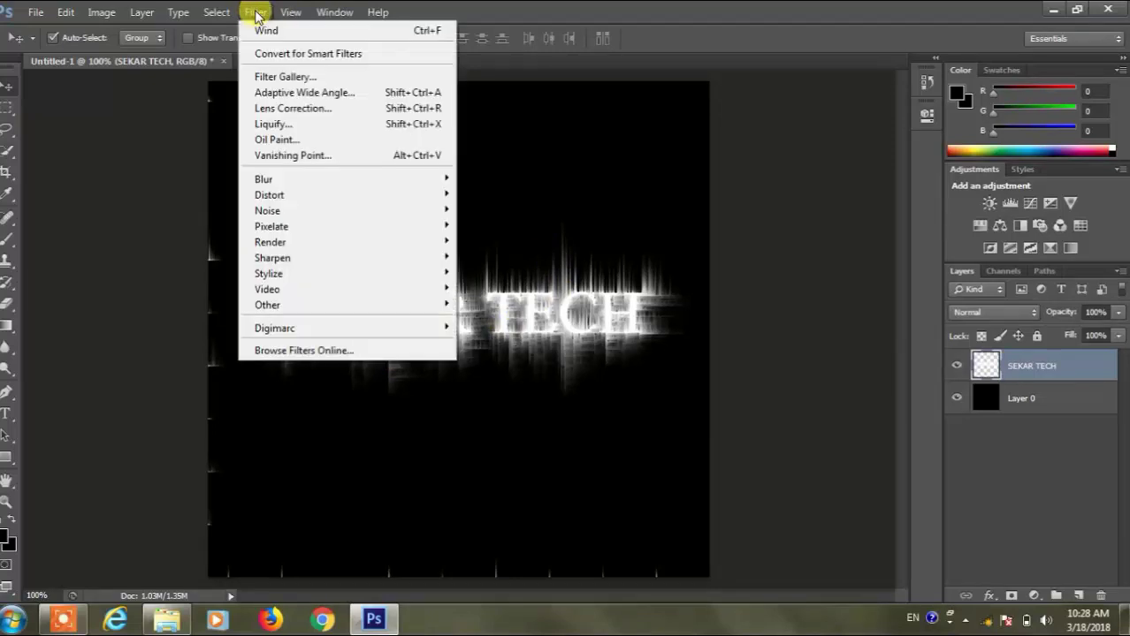
mouse_move(268, 194)
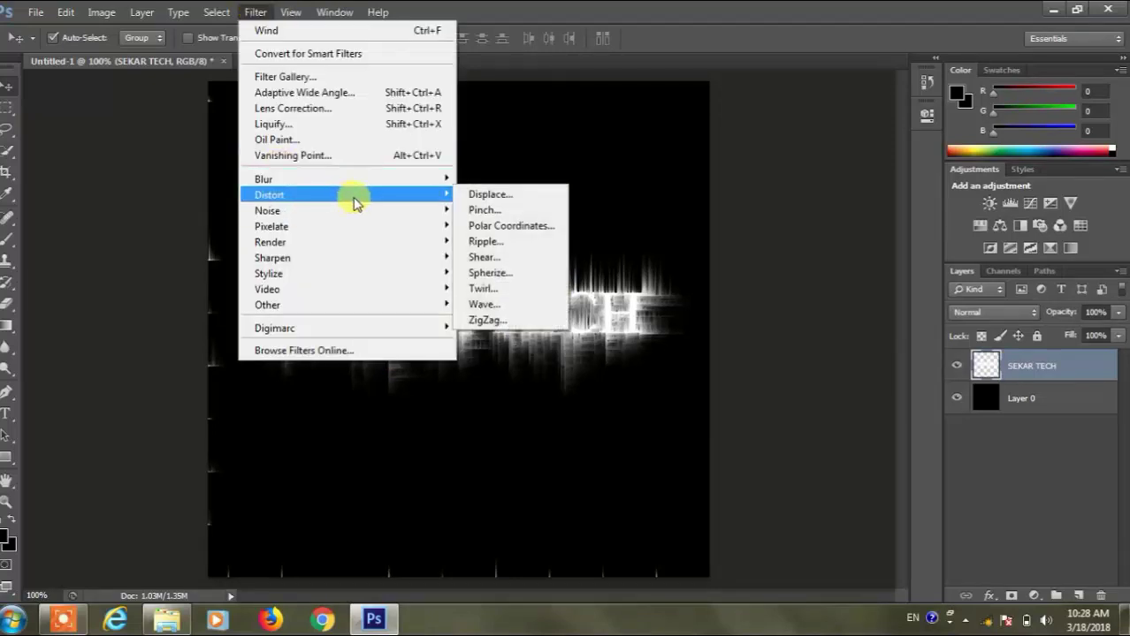
left_click(500, 243)
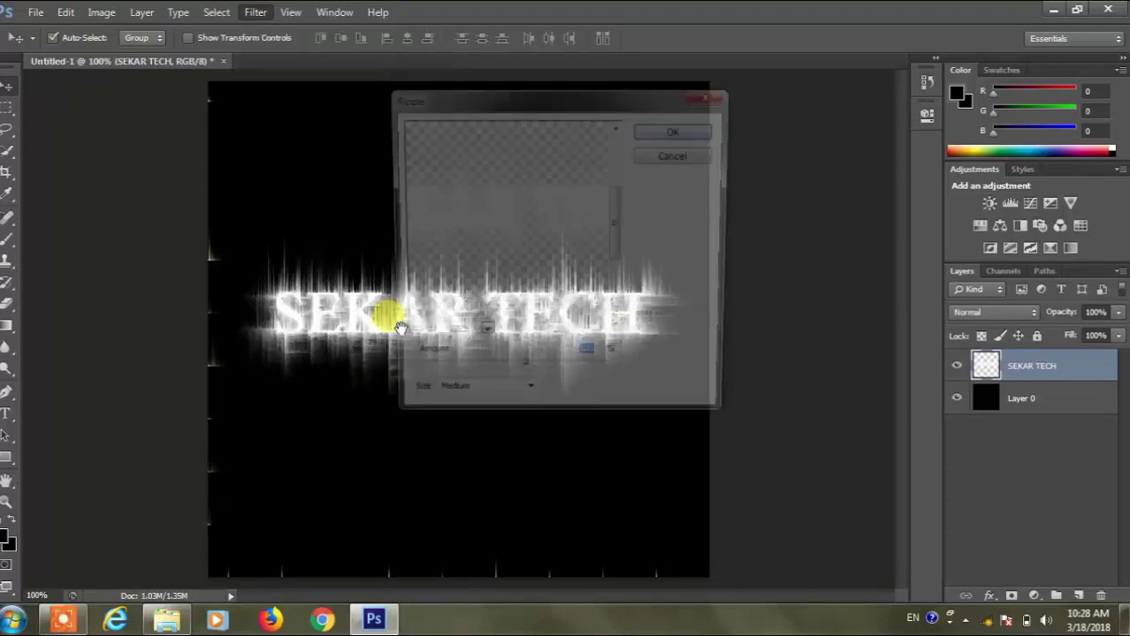
left_click(667, 133)
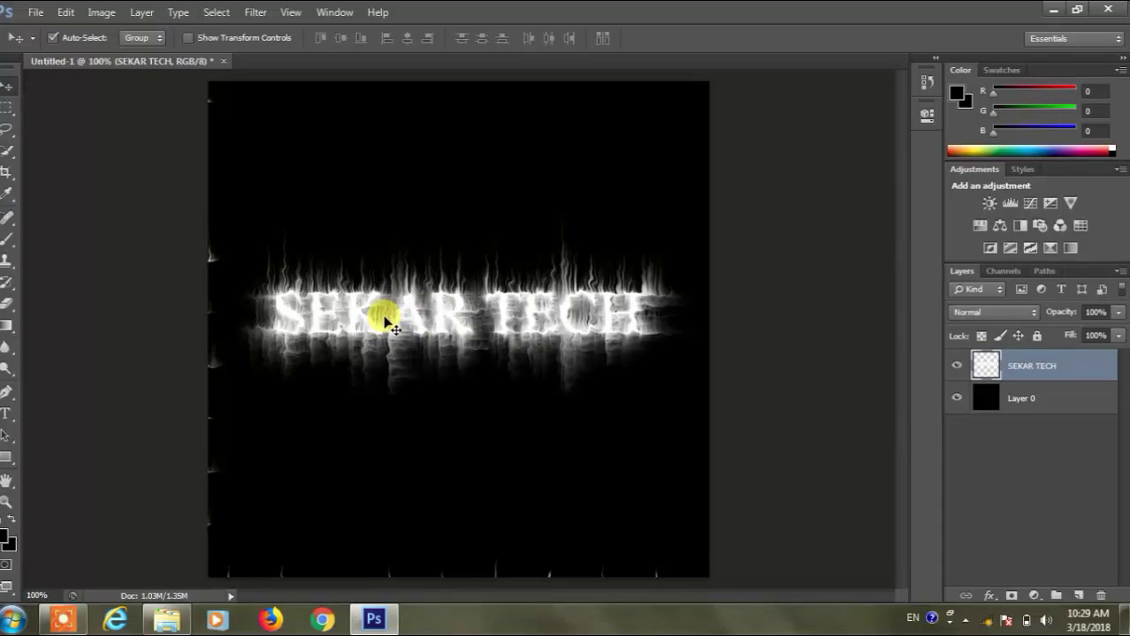
left_click(103, 12)
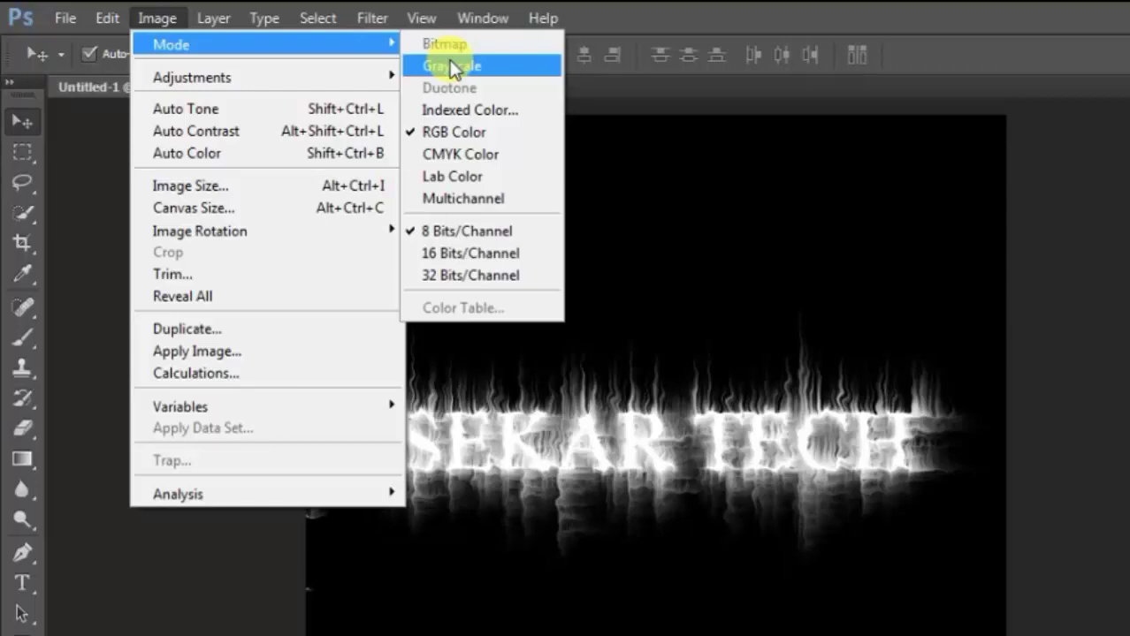
Step: Convert the document to Grayscale without merging layers, discarding colour information
left_click(454, 68)
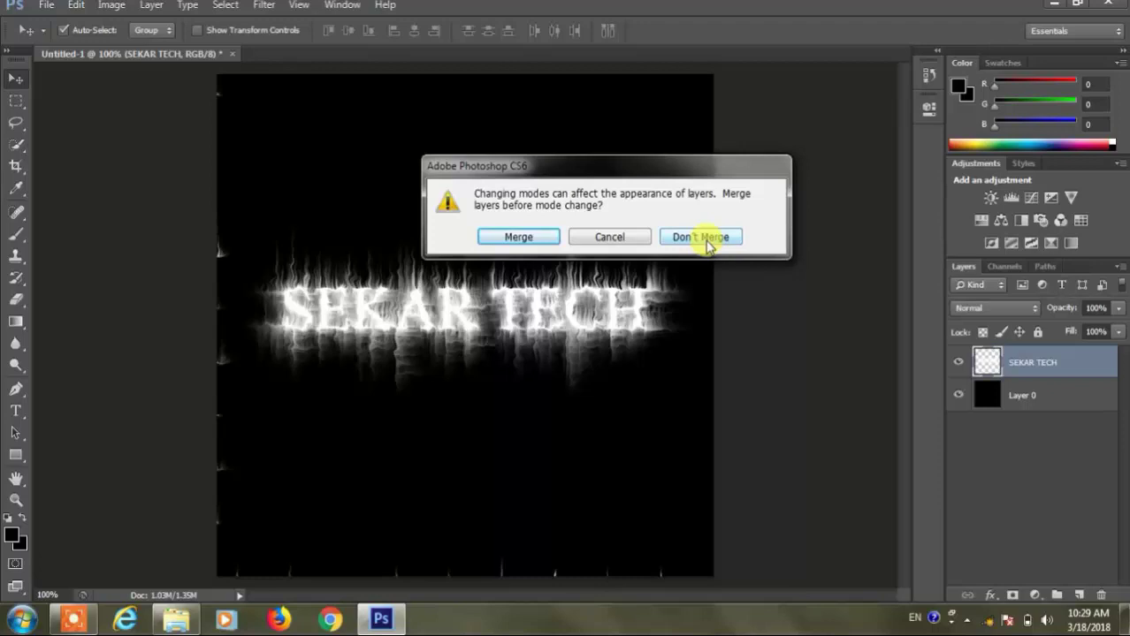
left_click(706, 237)
left_click(511, 258)
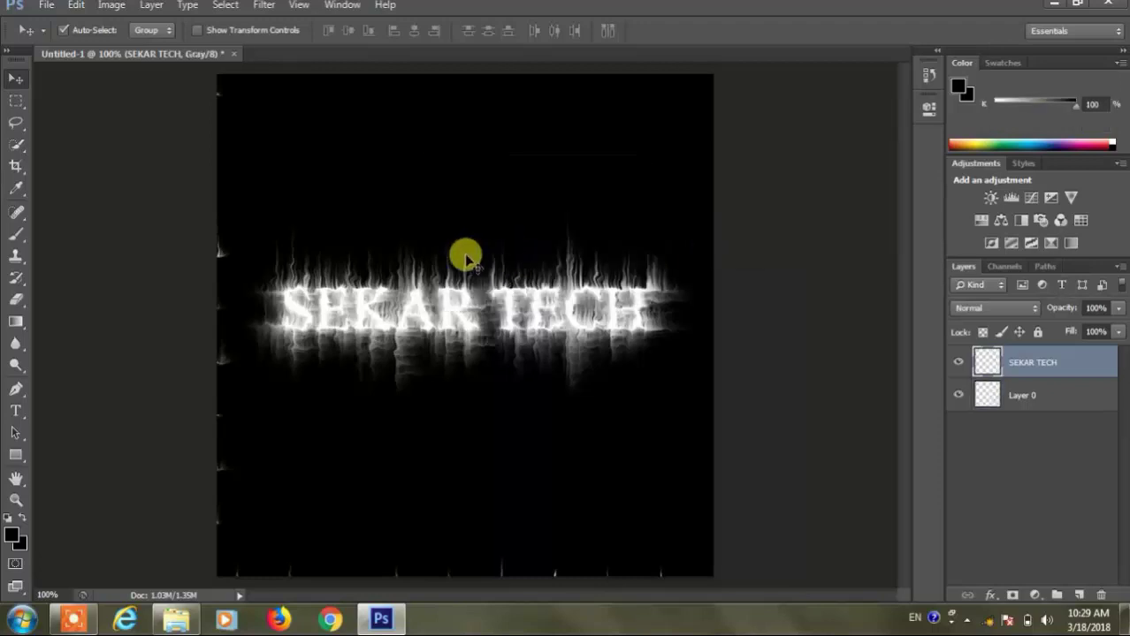
Step: Switch to Indexed Color mode, flattening the layers
left_click(111, 7)
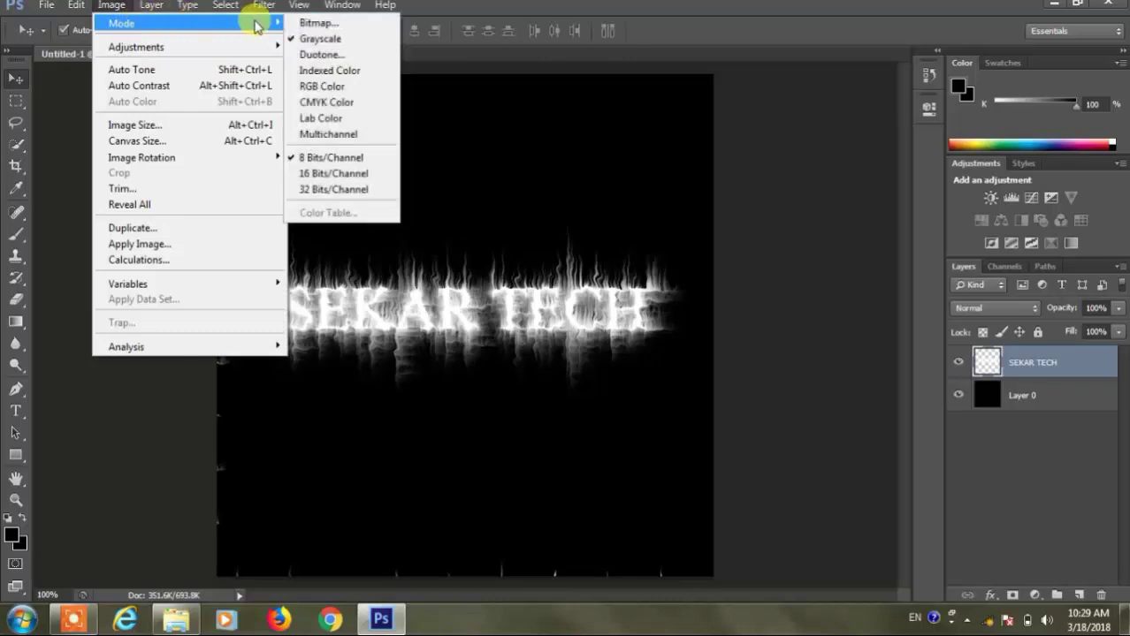
left_click(320, 71)
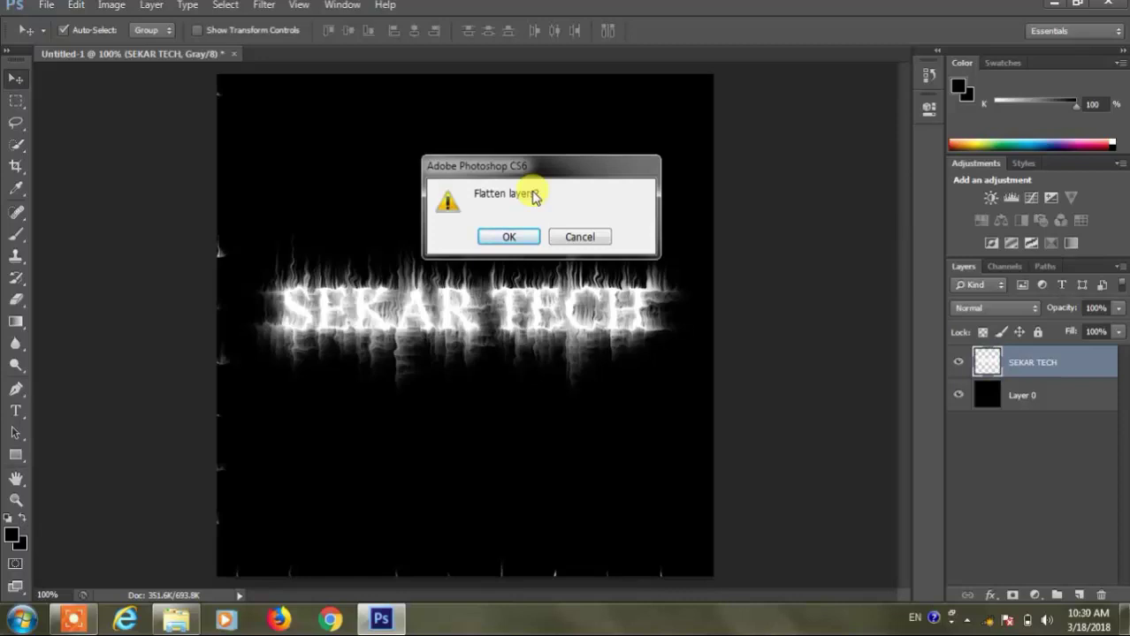
left_click(510, 238)
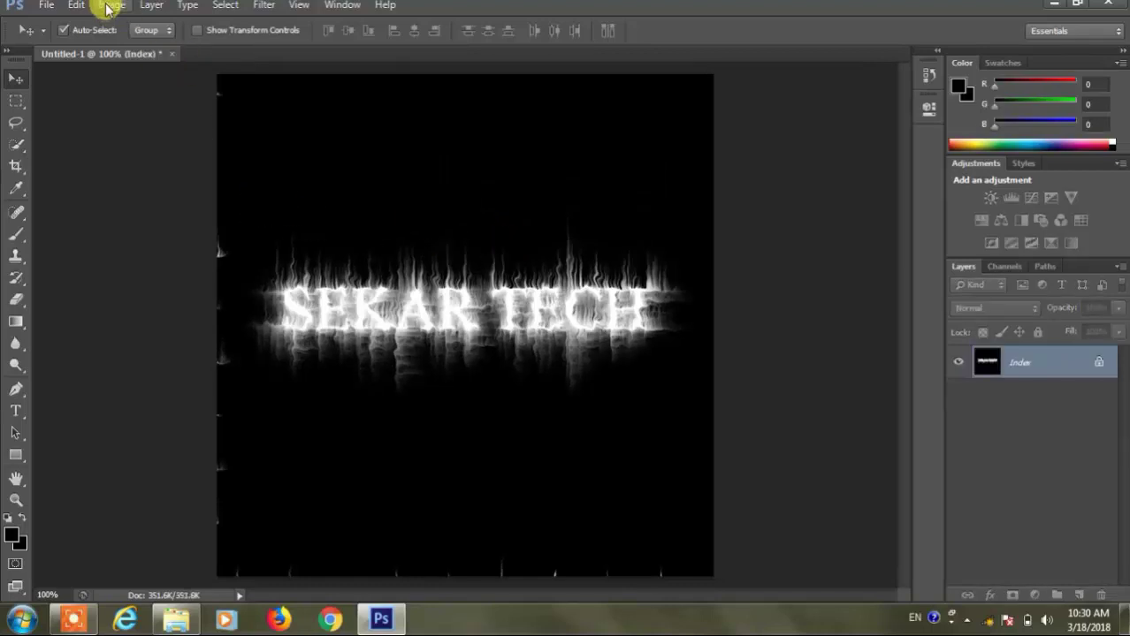
Step: Apply the Black Body color table from Image > Mode > Color Table to colour the streaks as orange-yellow flames
left_click(76, 4)
left_click(76, 4)
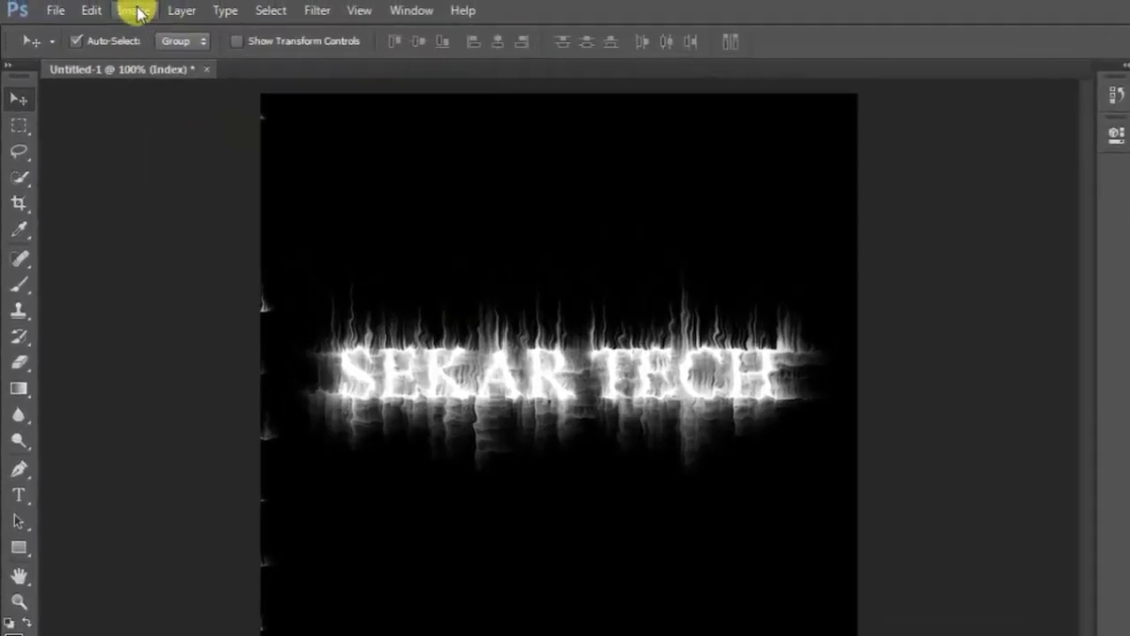
left_click(136, 11)
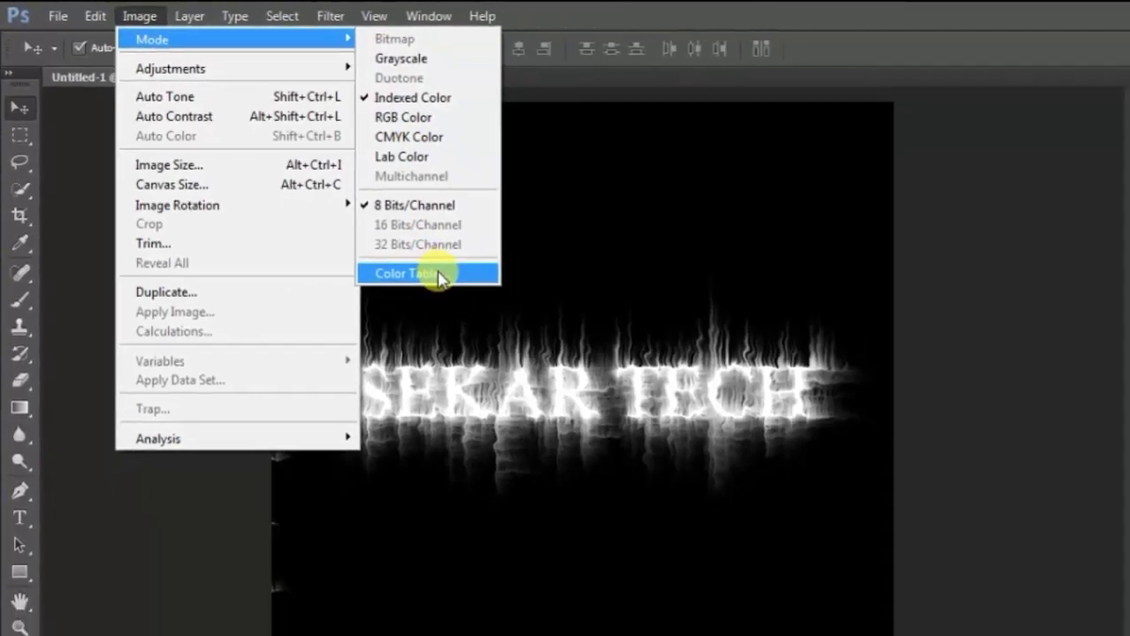
left_click(495, 328)
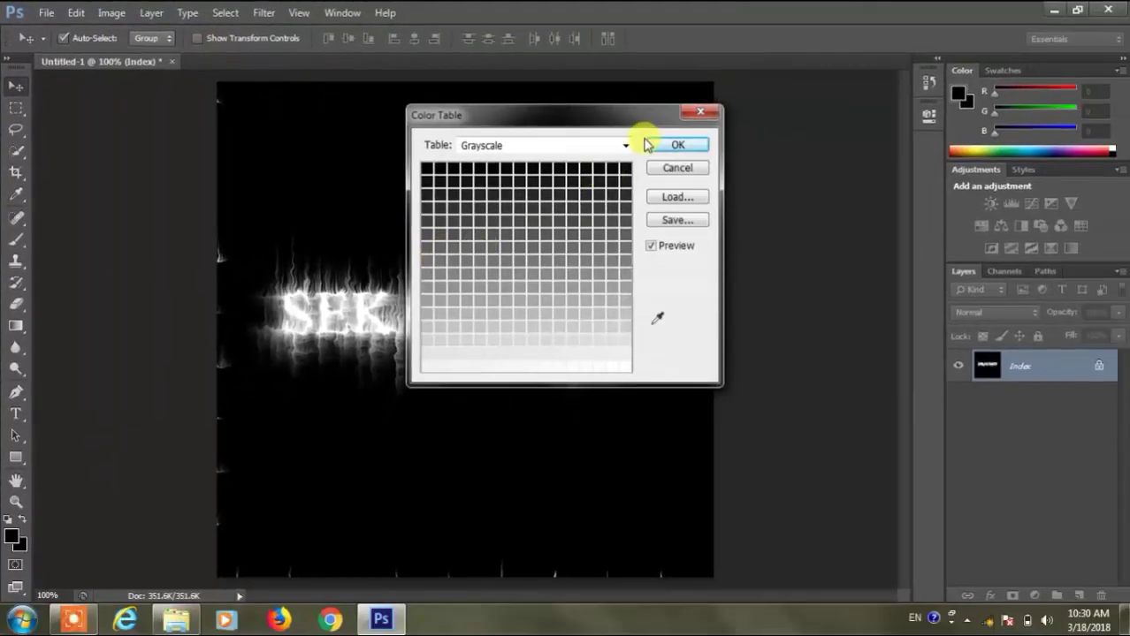
left_click(625, 146)
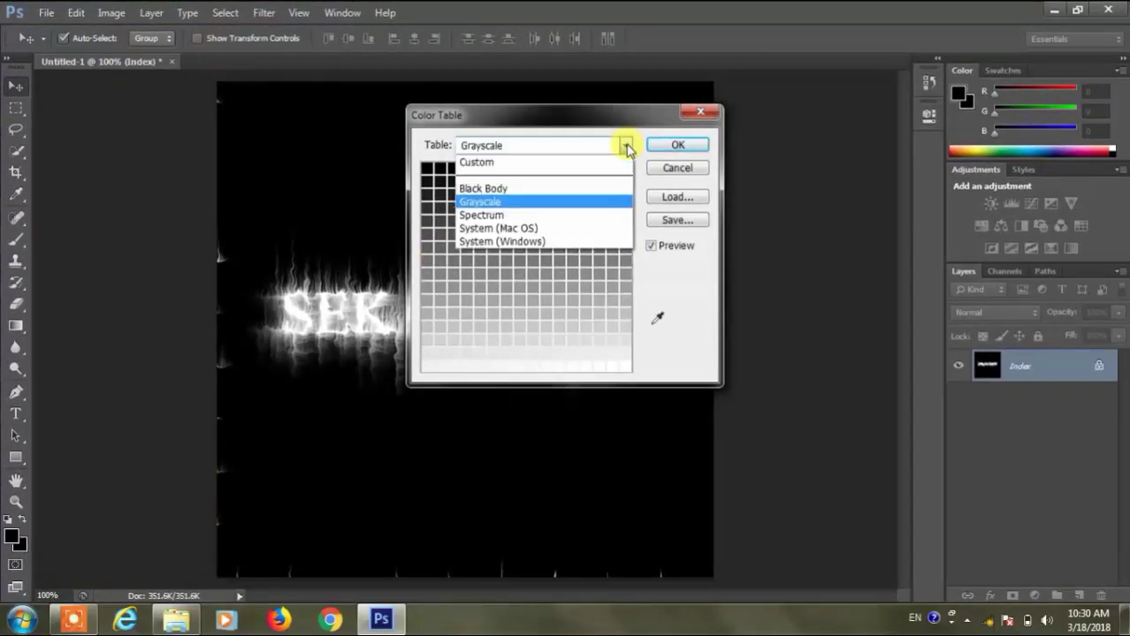
left_click(616, 196)
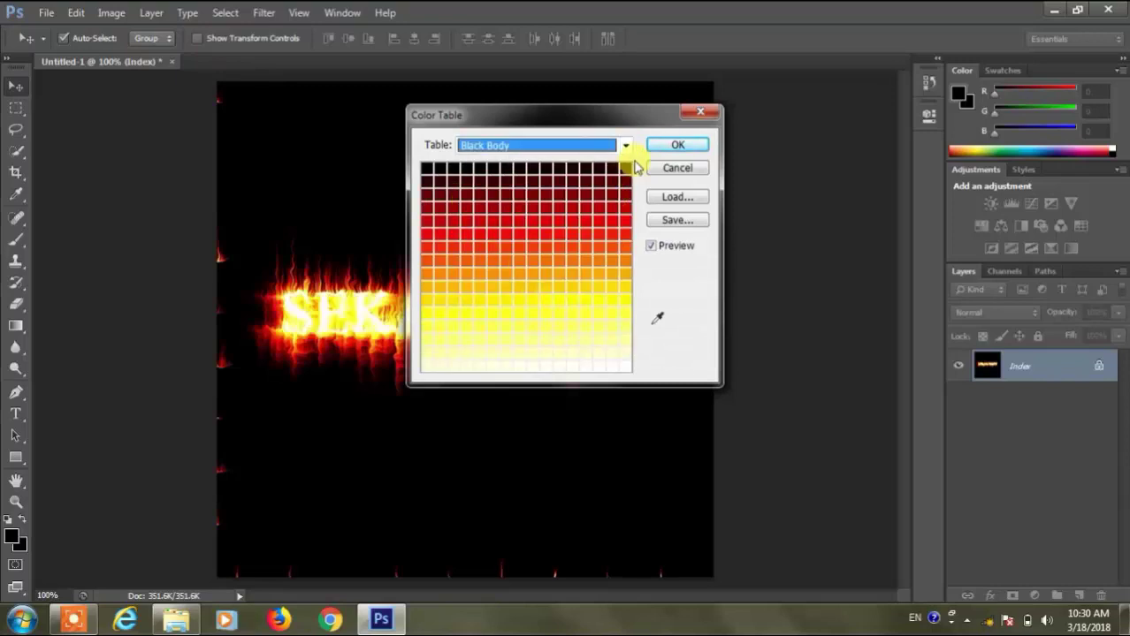
left_click(674, 146)
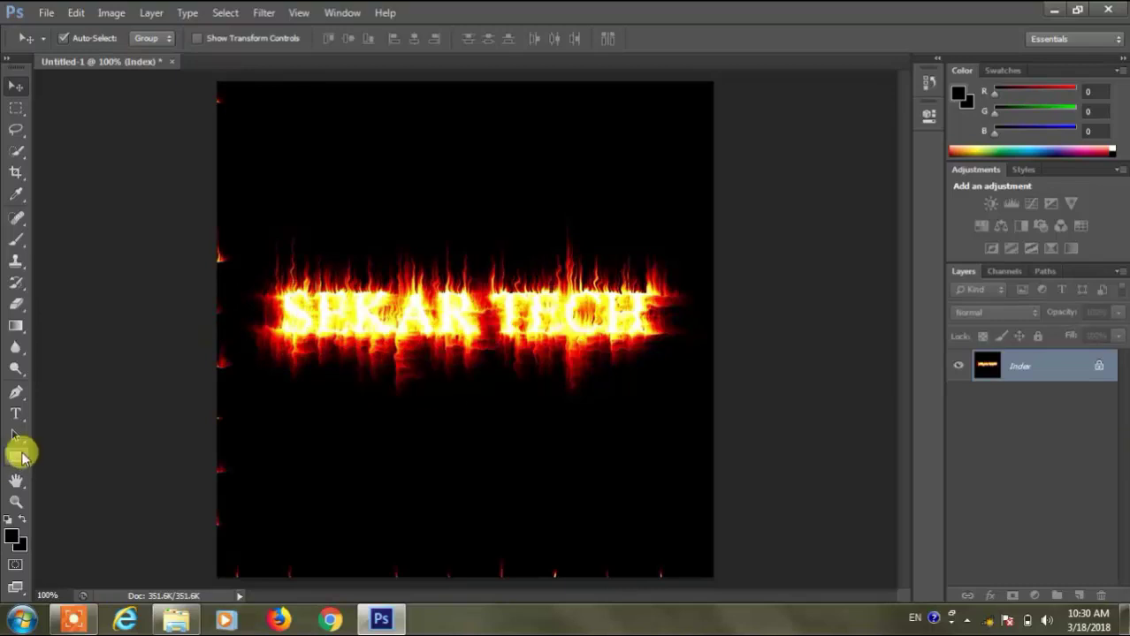
Step: Make a 'SEKAR TECH' type-mask selection and line it up over the flaming lettering
left_click(16, 415)
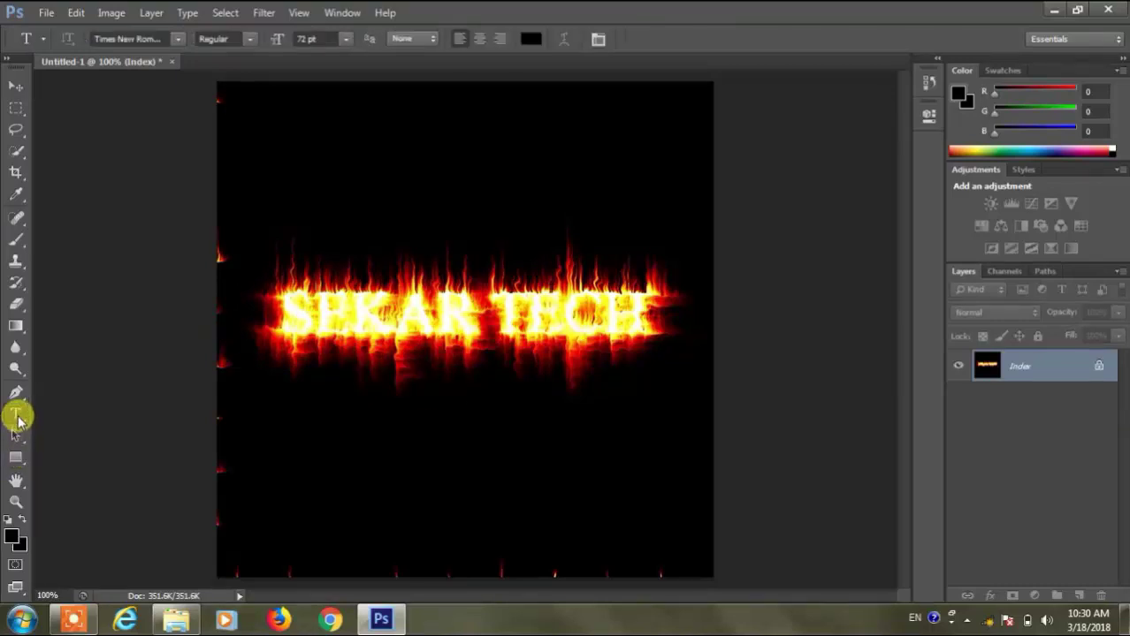
left_click(291, 313)
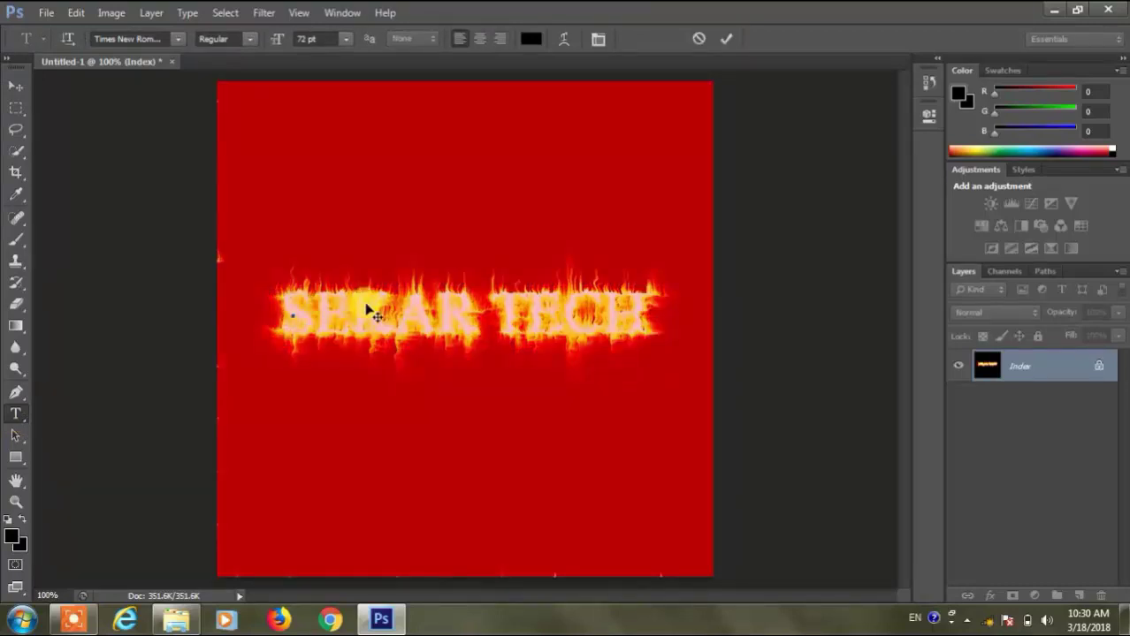
key("shift+Right")
key("shift+Right")
key("shift+Right")
key("shift+Right")
key("shift+Right")
key("shift+Right")
key("shift+Right")
key("shift+Right")
key("shift+Right")
key("shift+Right")
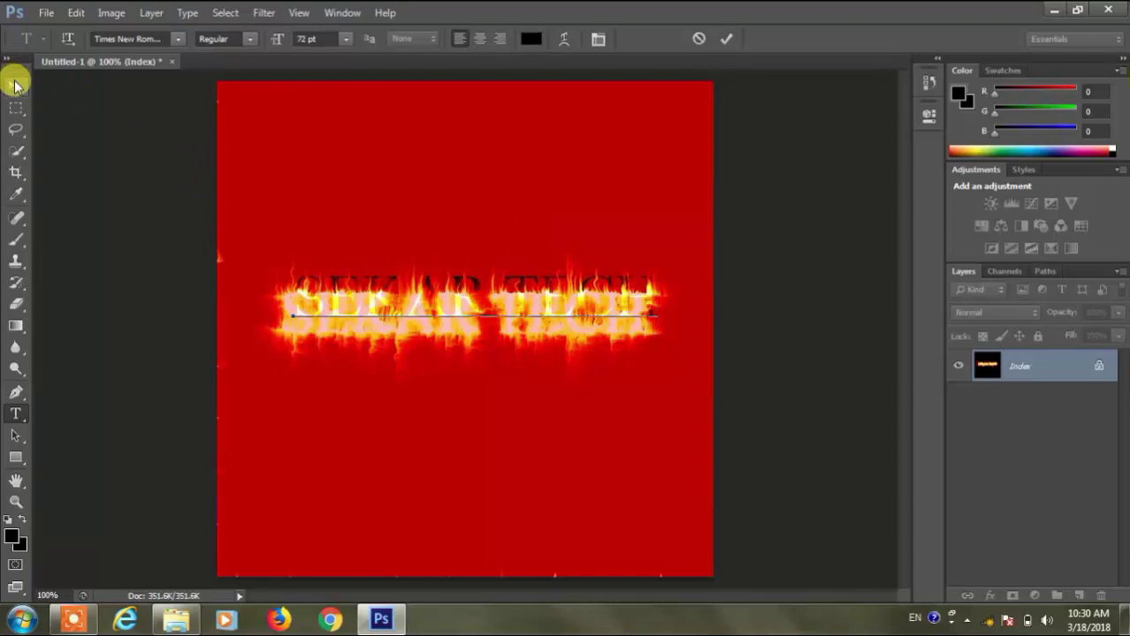
left_click(16, 84)
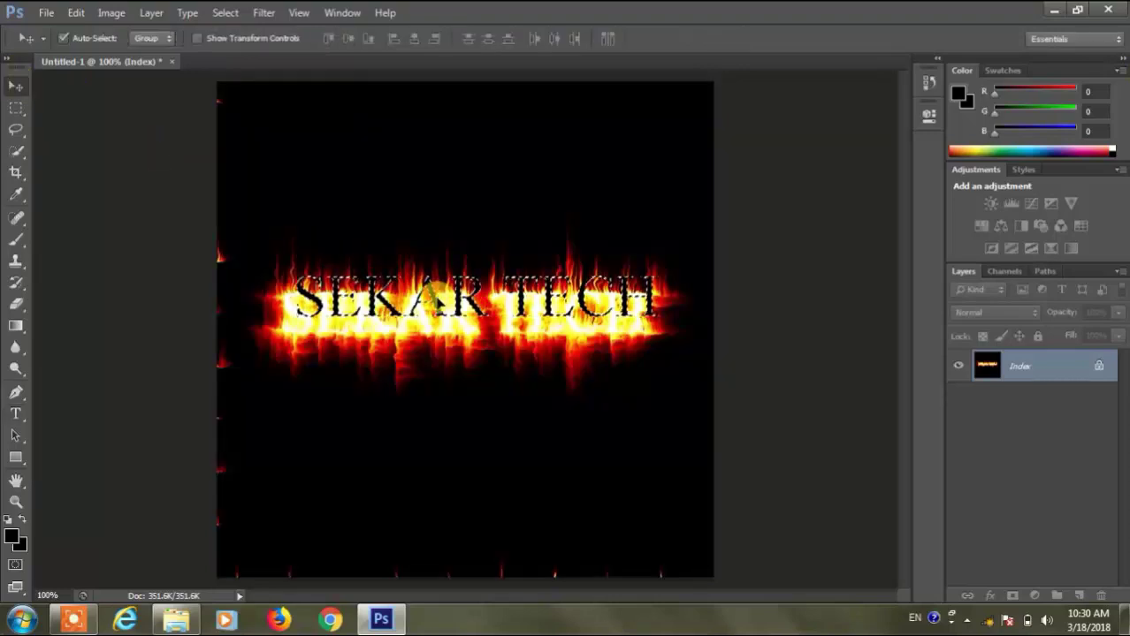
mouse_move(466, 304)
left_mouse_down()
mouse_move(469, 326)
mouse_move(422, 318)
left_mouse_up()
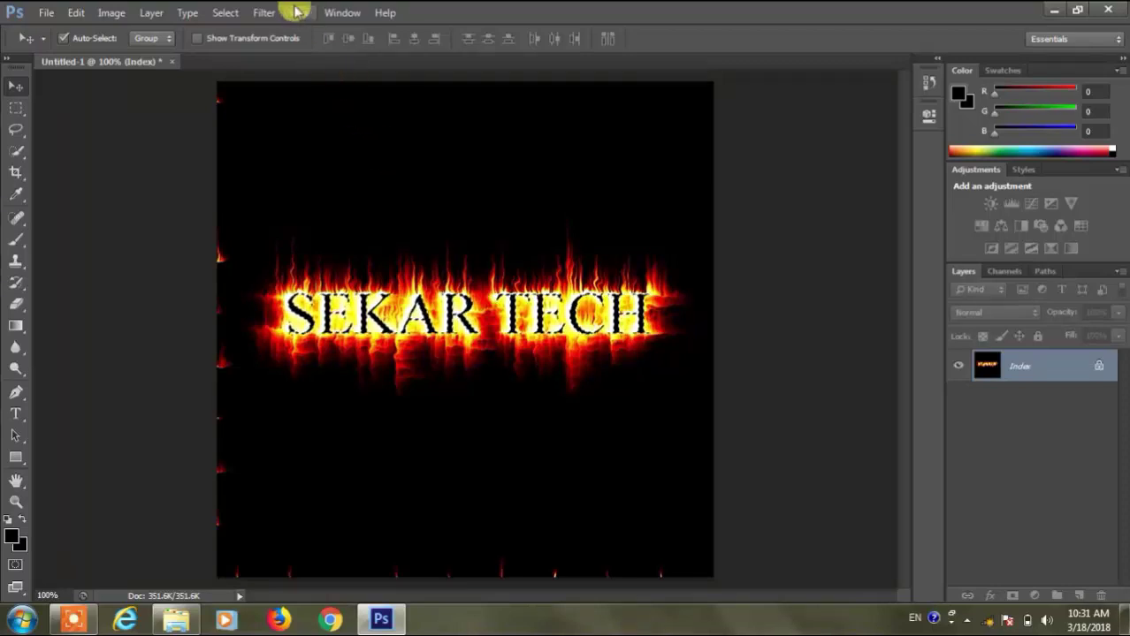
Step: Deselect everything via Select > Deselect around the SEKAR TECH lettering
left_click(221, 12)
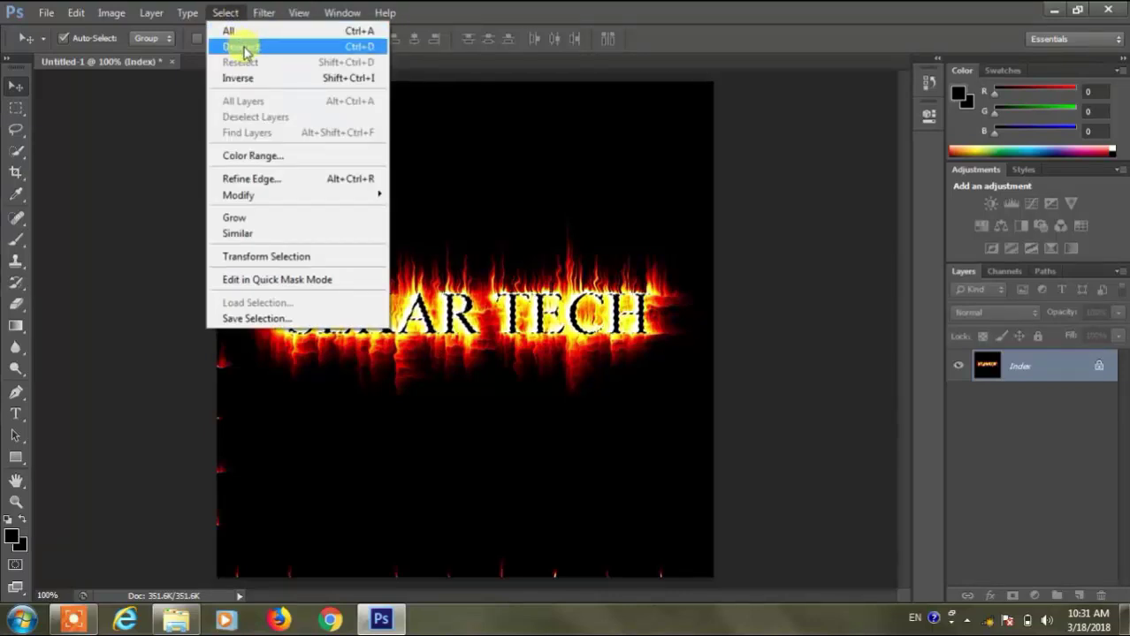
left_click(242, 47)
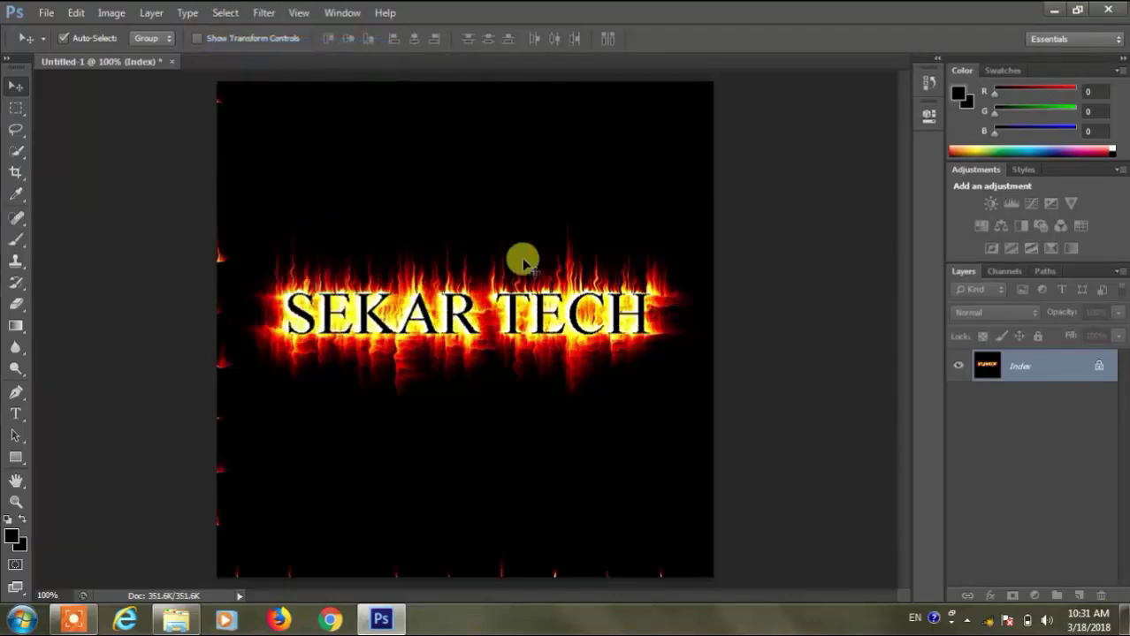